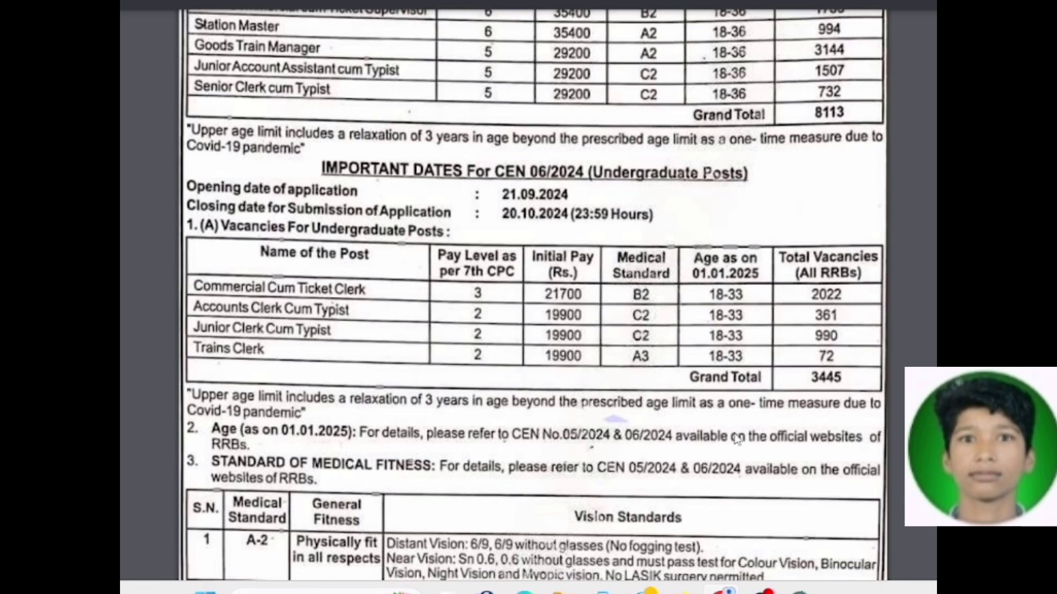
Read through the recruitment notice's undergraduate vacancies, medical standards, examination fees and second-stage CBT sections
scroll(735, 438, up, 2)
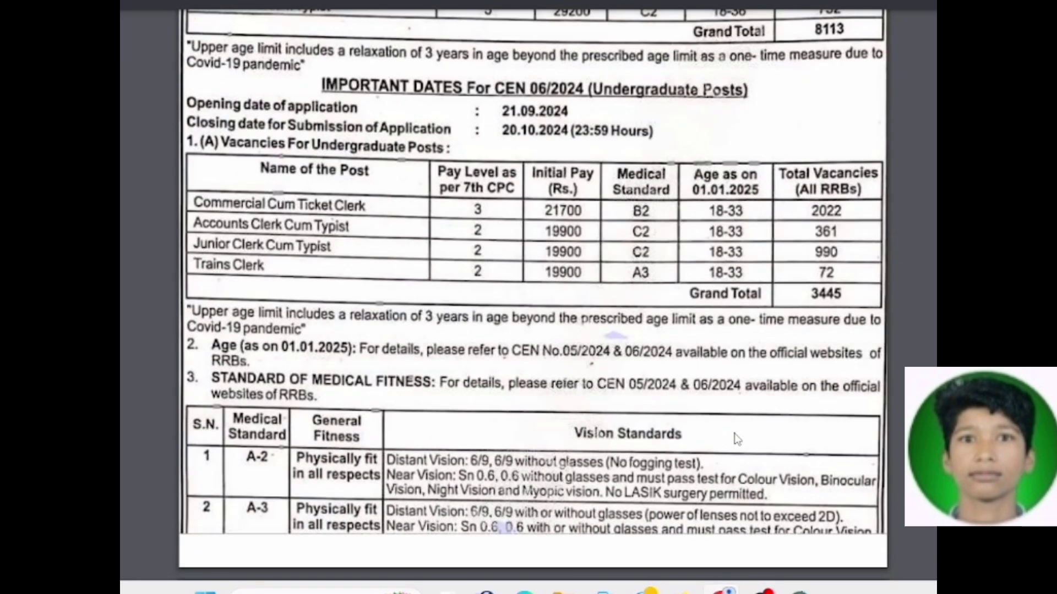
scroll(736, 439, down, 6)
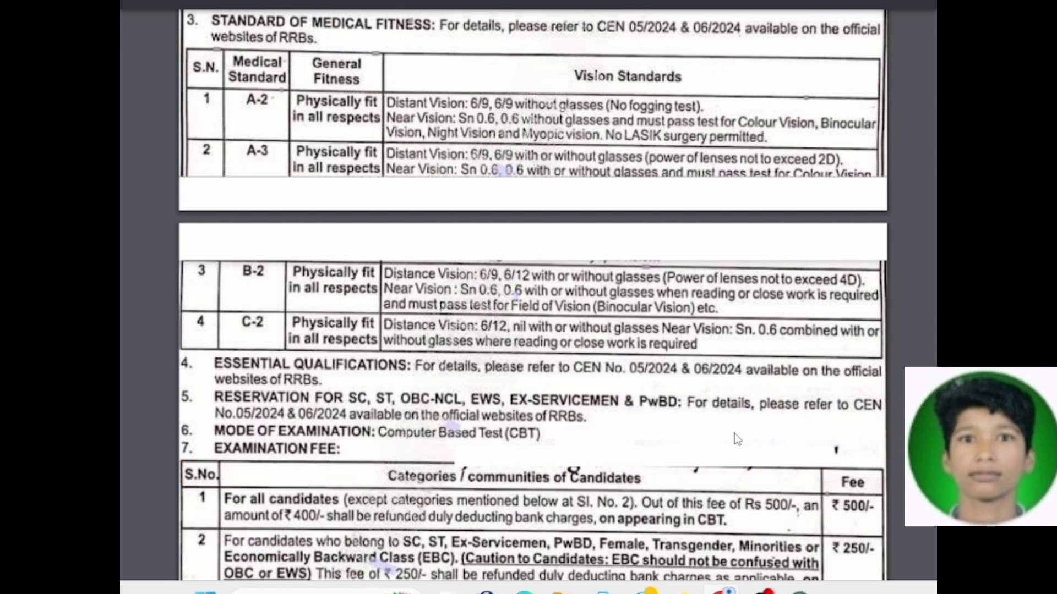
scroll(737, 439, down, 3)
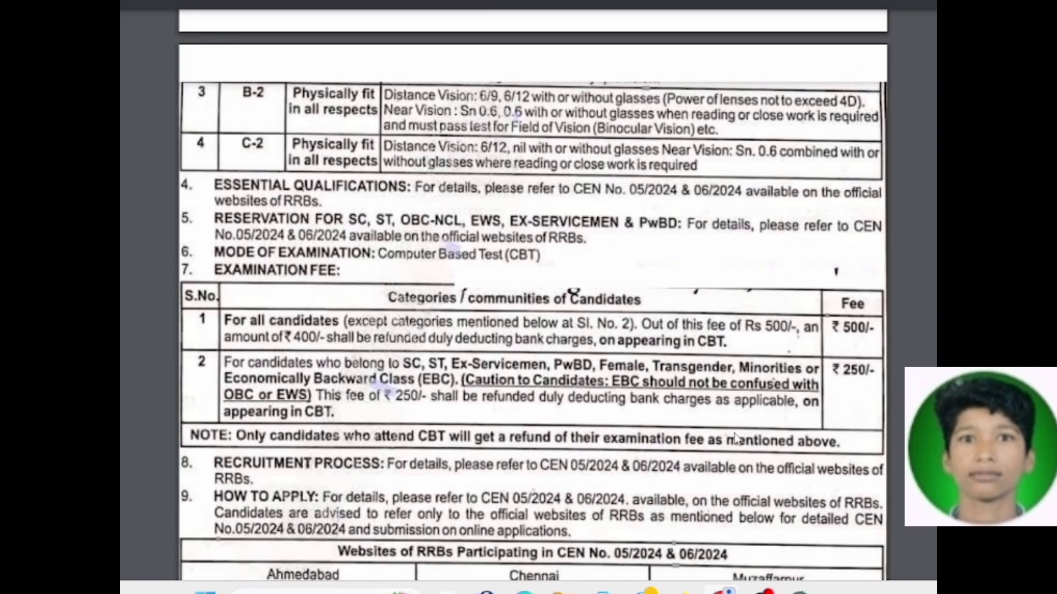
scroll(736, 437, down, 9)
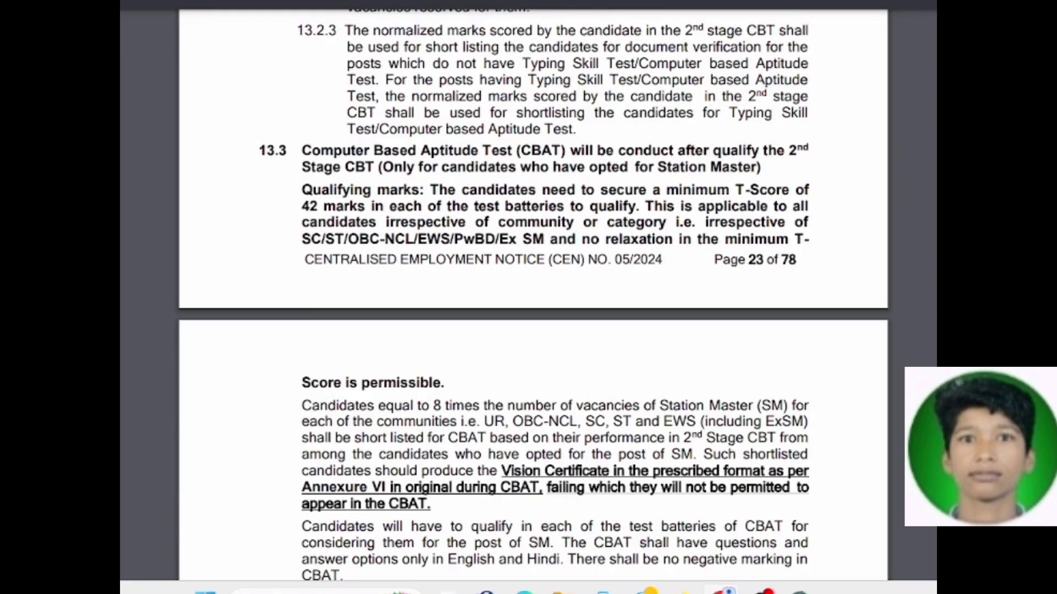
scroll(507, 160, up, 20)
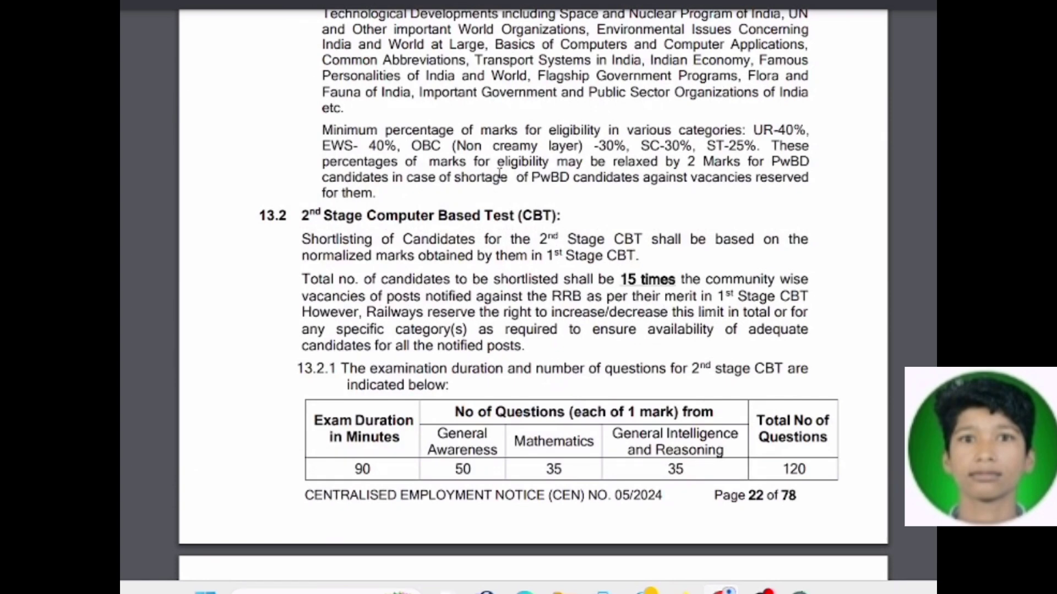
scroll(499, 175, up, 2)
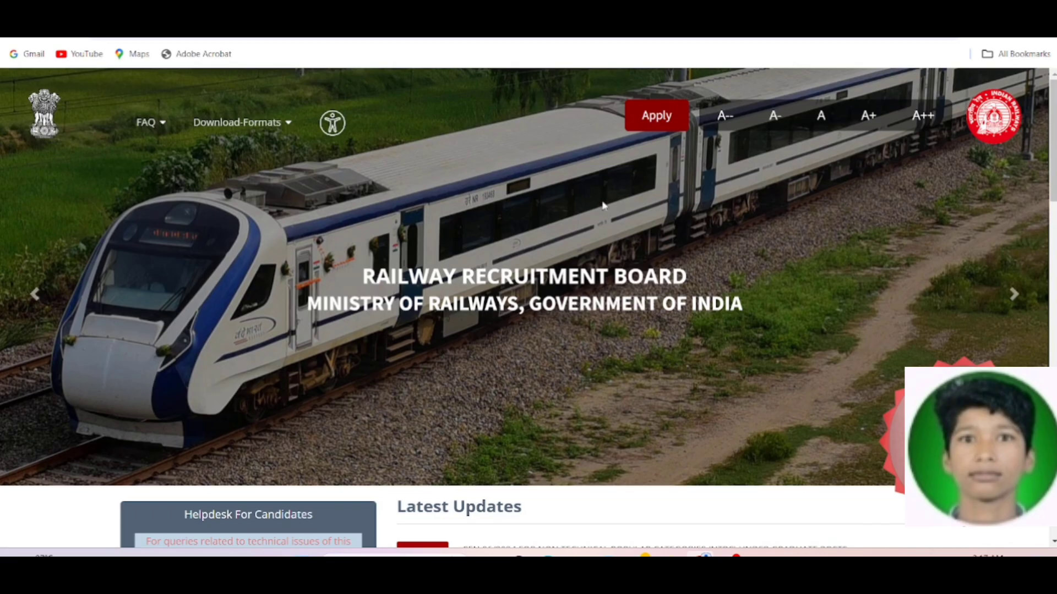
Open the Railway Recruitment Board account creation form and dismiss the note about existing accounts
mouse_move(634, 128)
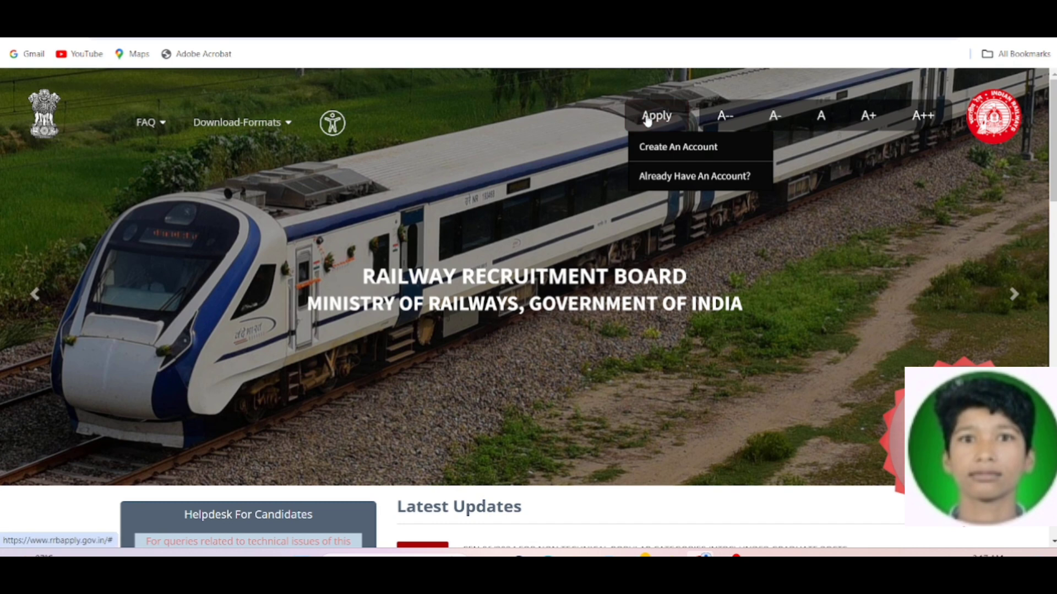
click(698, 154)
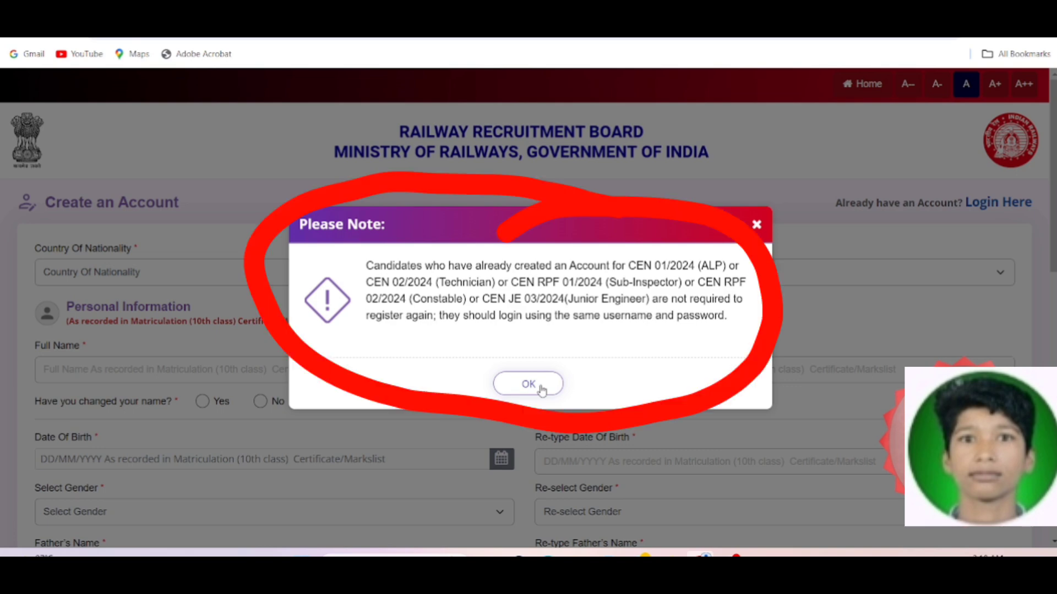
click(540, 387)
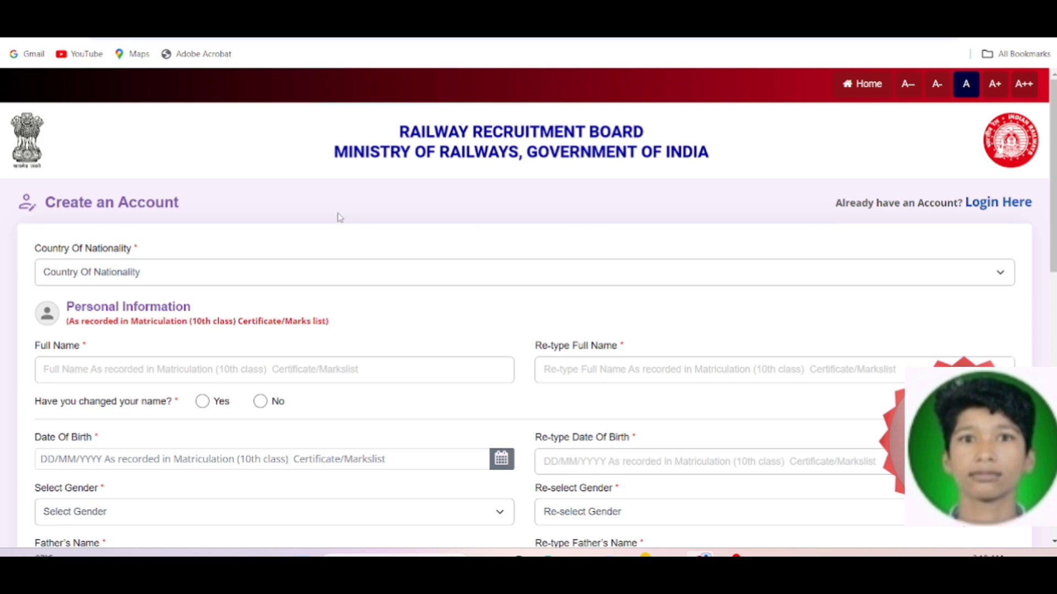
Set the country of nationality to India and answer No to having changed the name
click(297, 275)
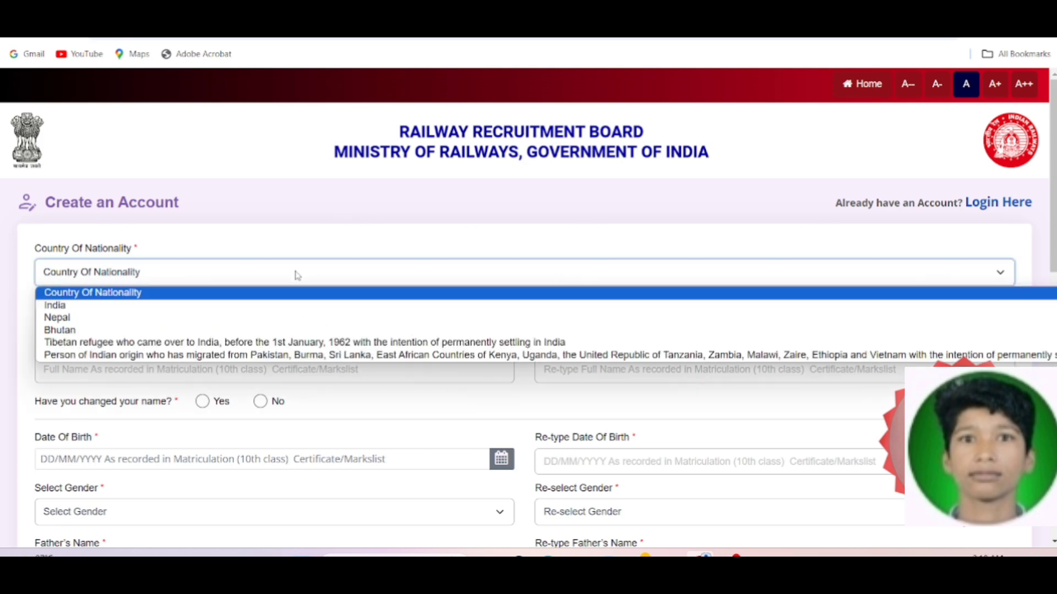
click(221, 306)
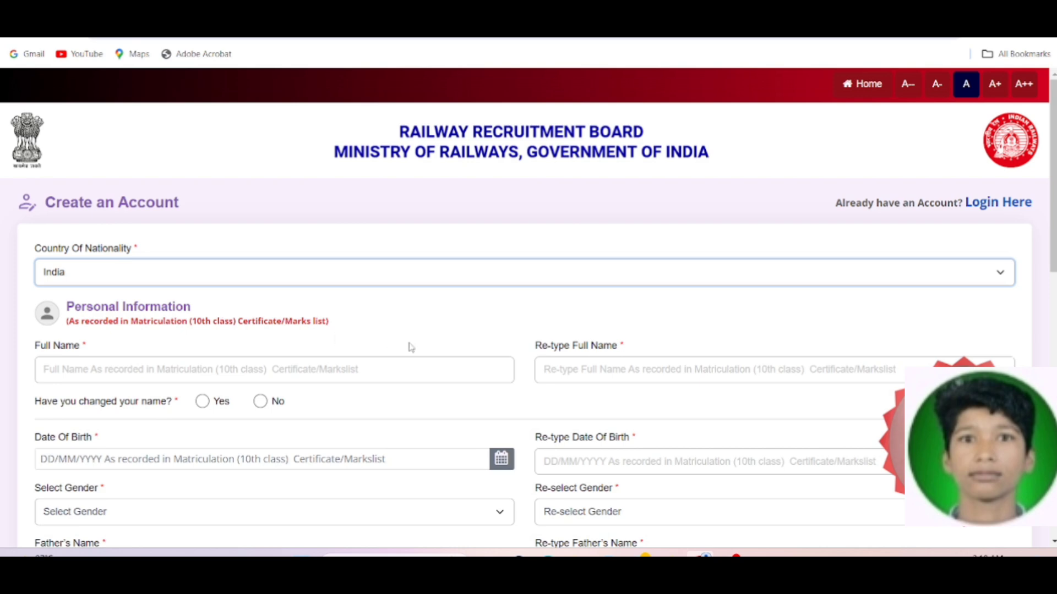
click(247, 376)
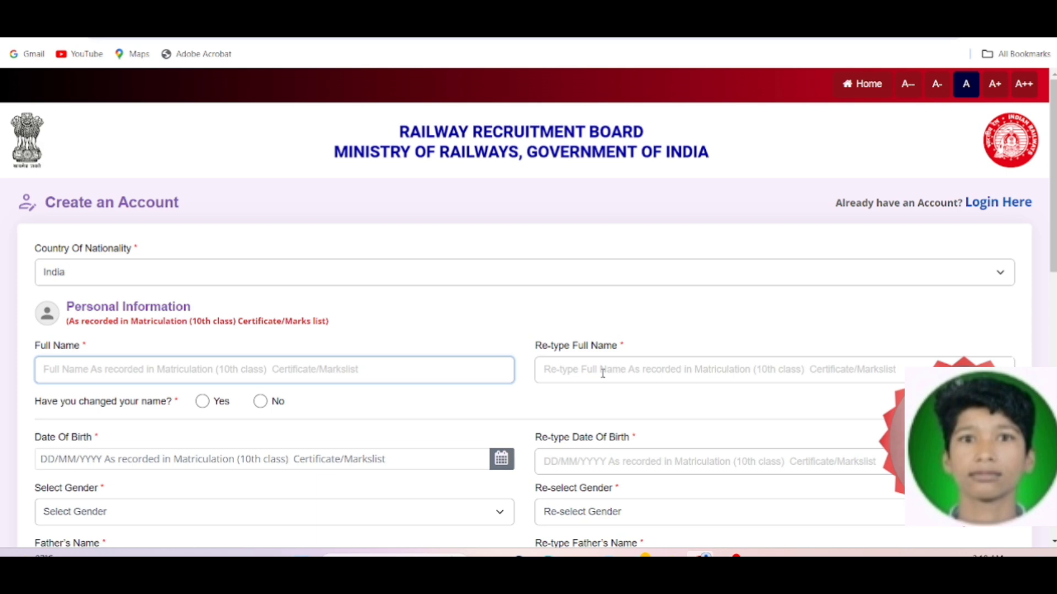
scroll(603, 373, down, 4)
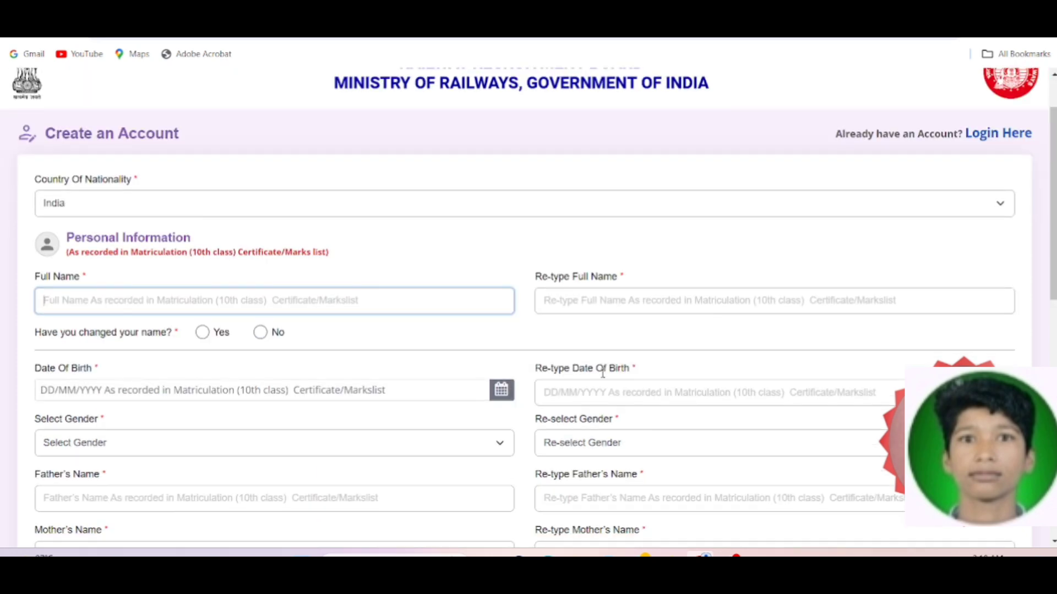
scroll(602, 373, down, 1)
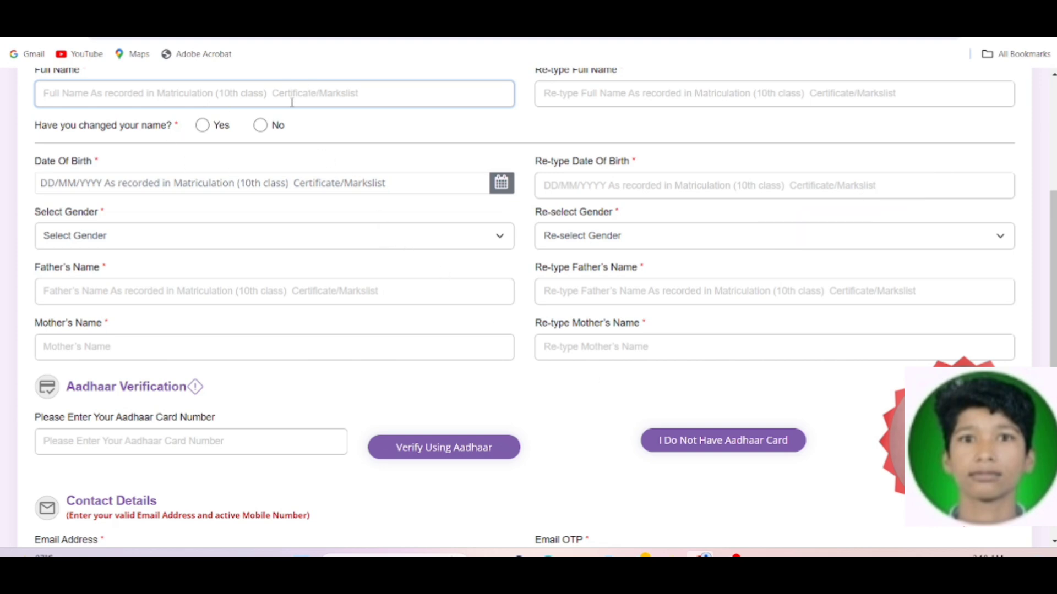
click(260, 126)
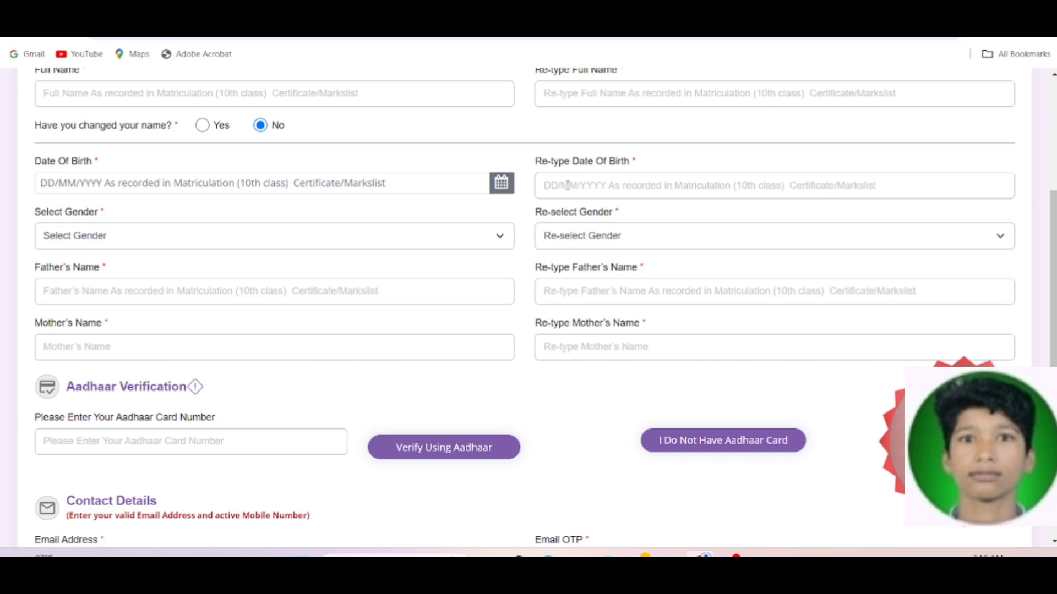
Look at the date of birth confirmation field and the available gender options
click(551, 185)
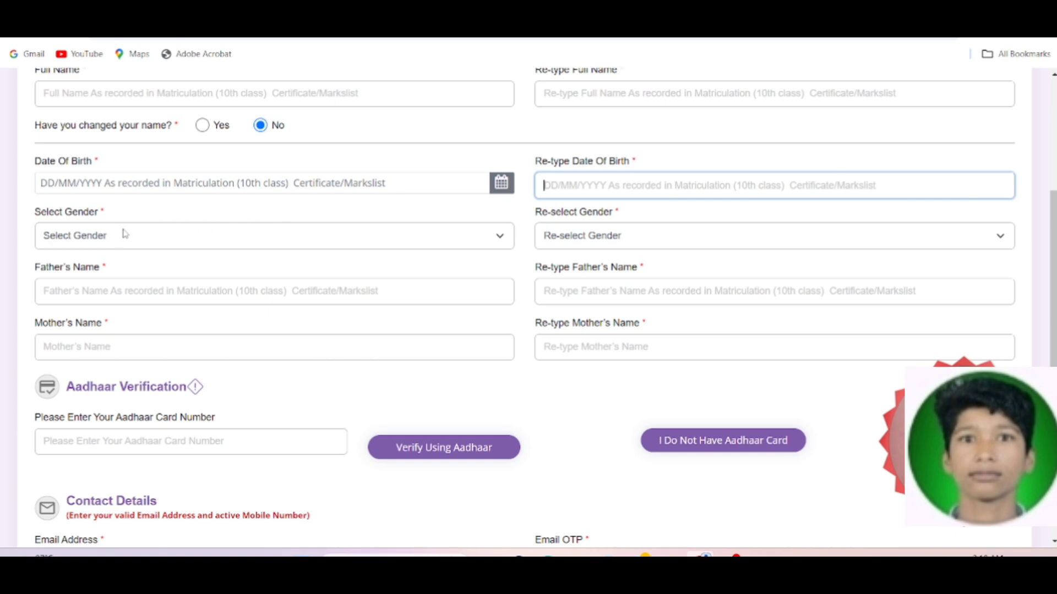
click(263, 237)
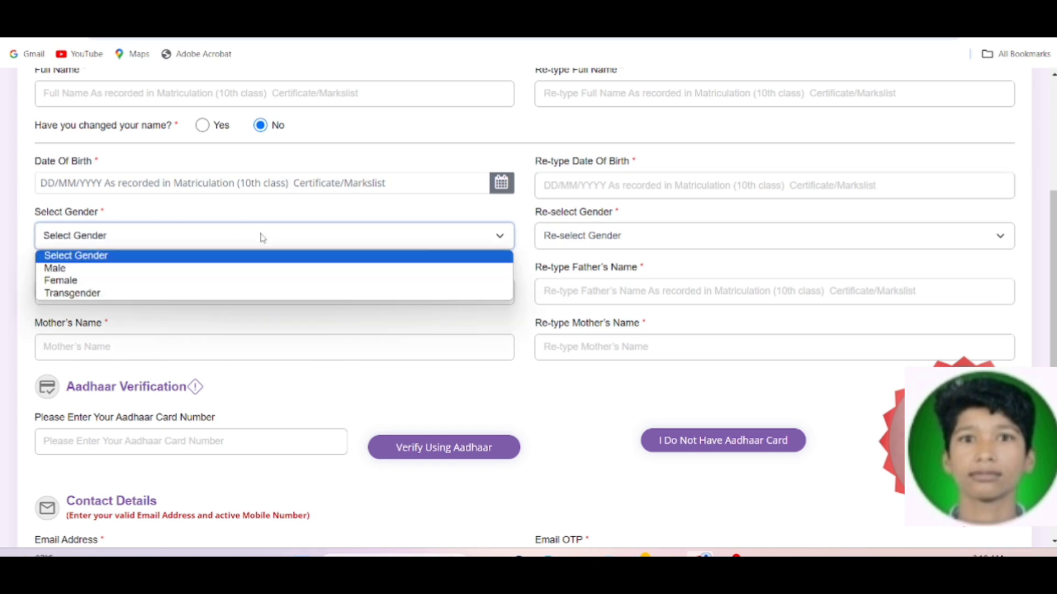
Choose to identify without an Aadhaar card and confirm that choice
scroll(183, 173, down, 5)
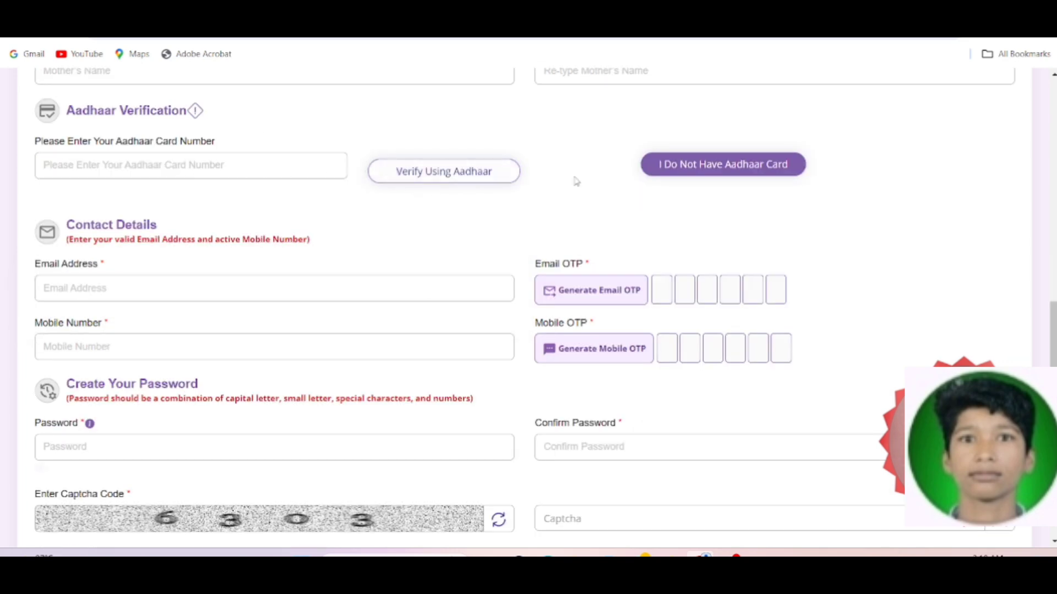
click(718, 173)
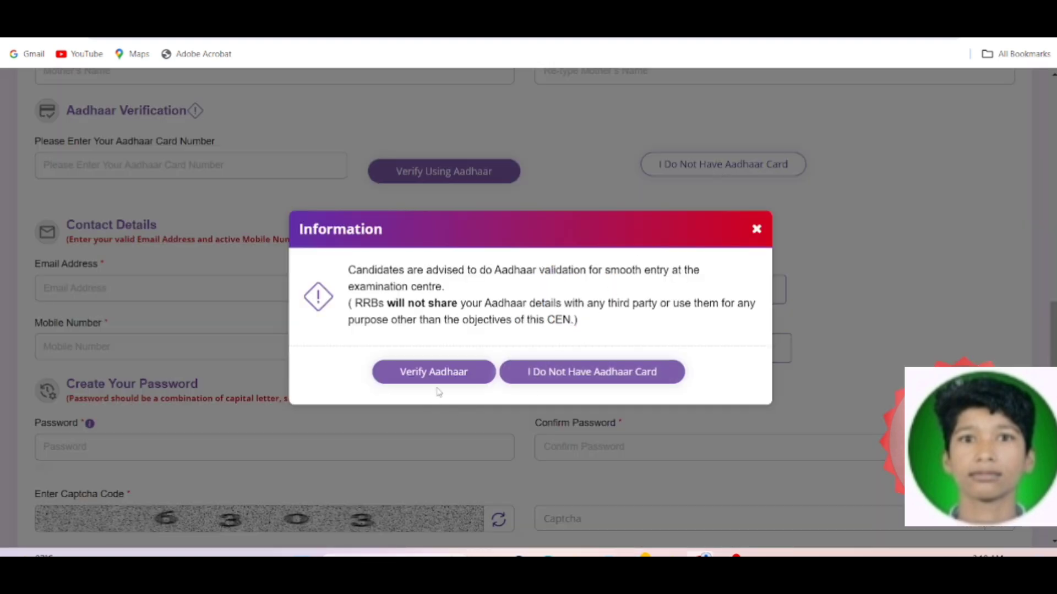
click(605, 380)
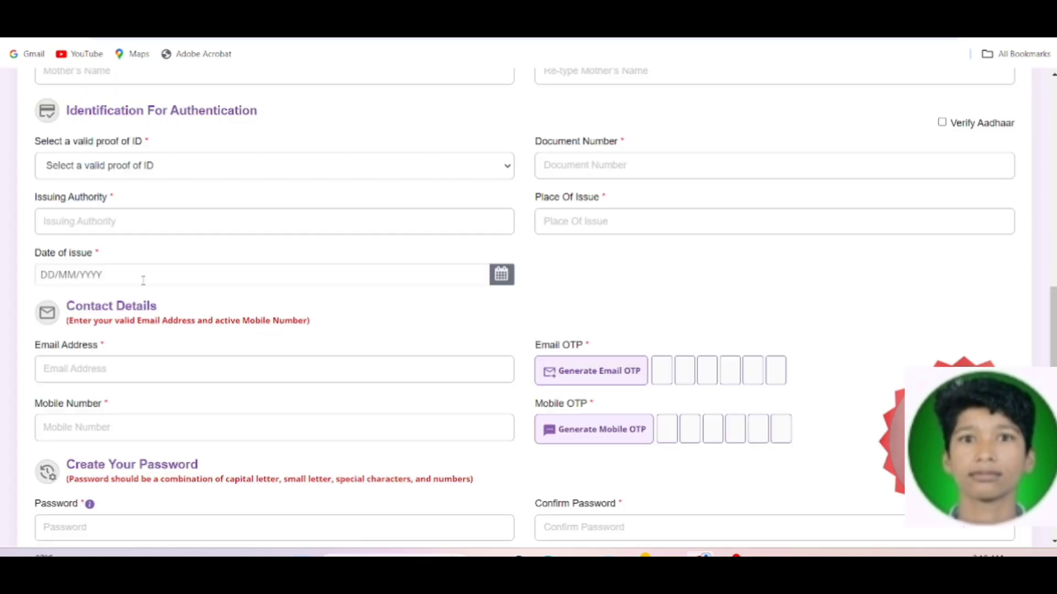
Examine the accepted proof of ID types, and switch the identification back to Aadhaar verification
scroll(149, 194, up, 2)
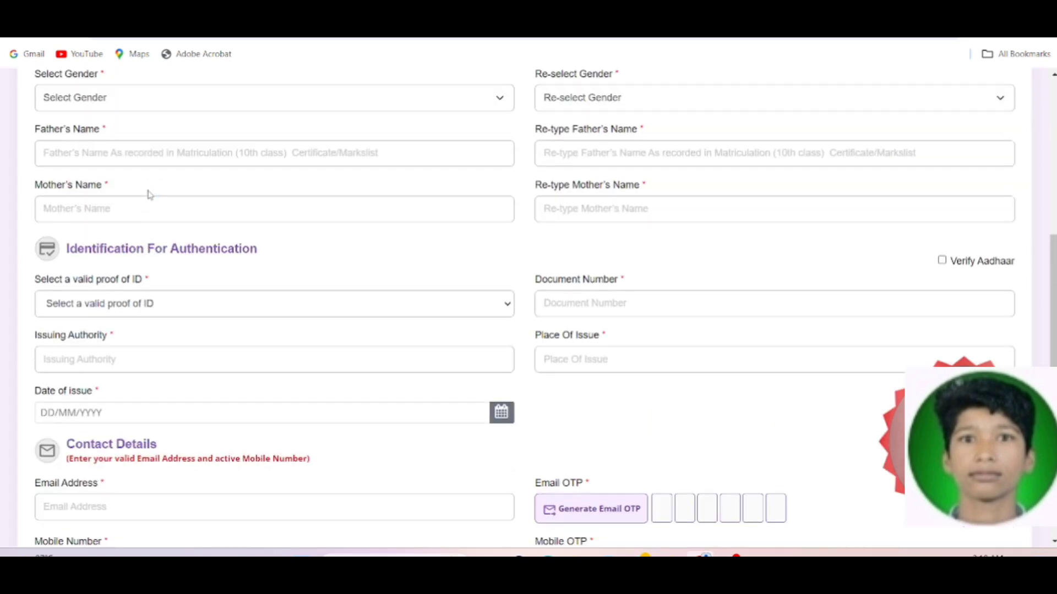
scroll(149, 193, down, 2)
scroll(182, 196, up, 1)
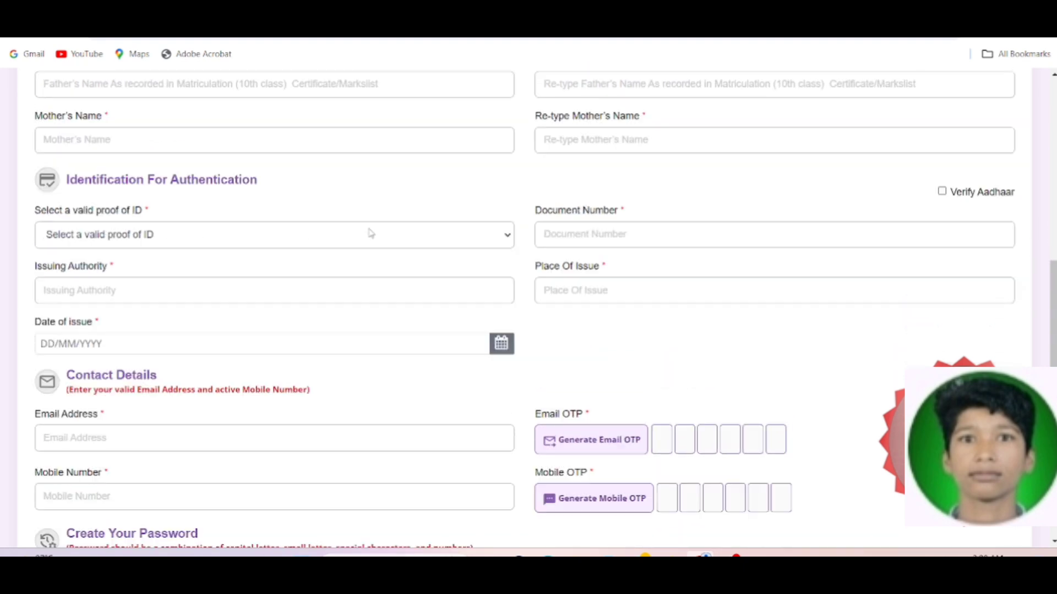
click(506, 236)
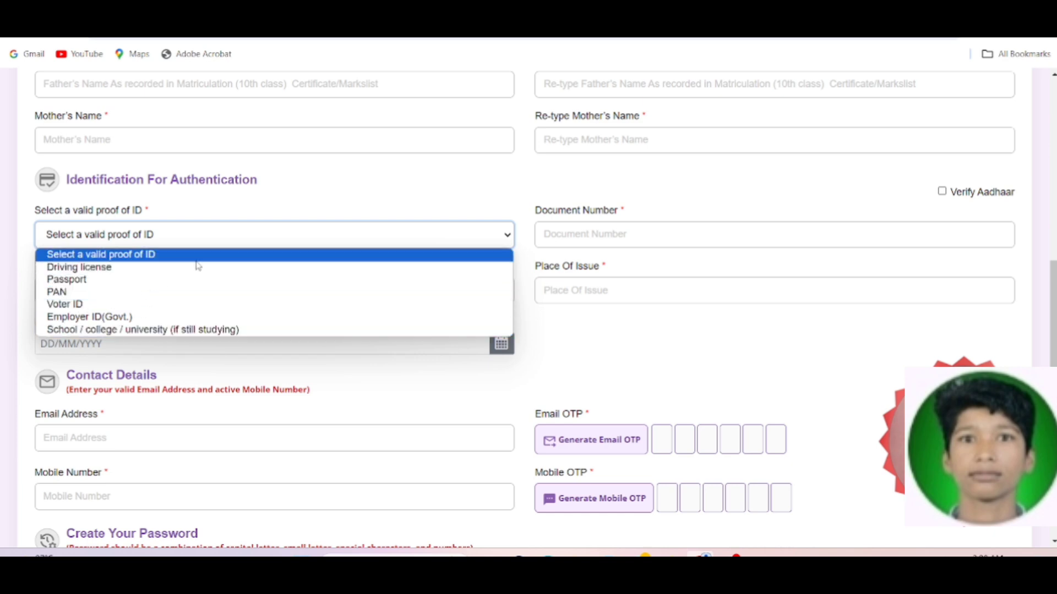
click(511, 234)
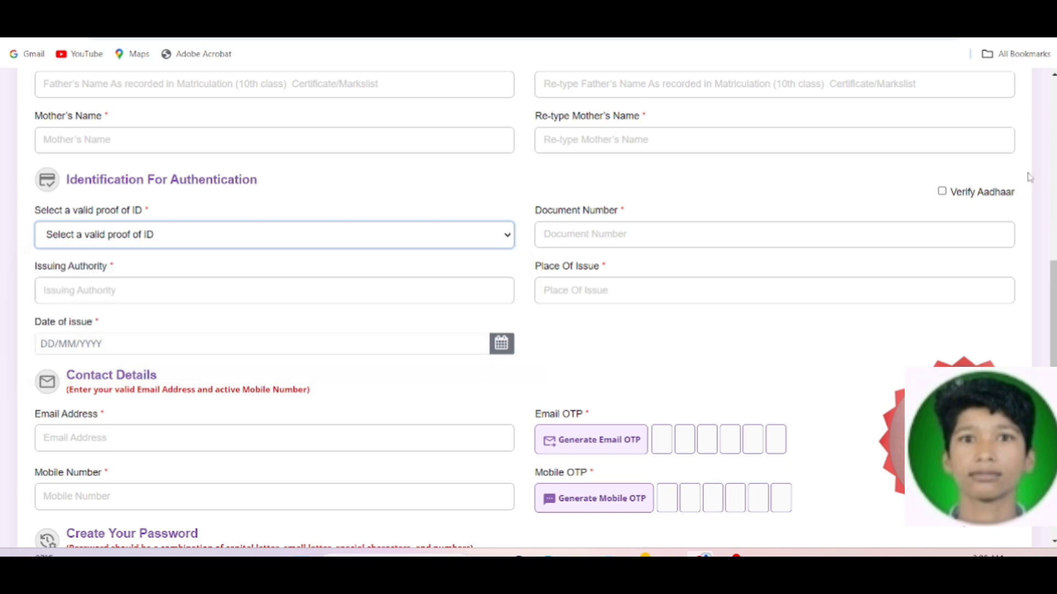
click(947, 197)
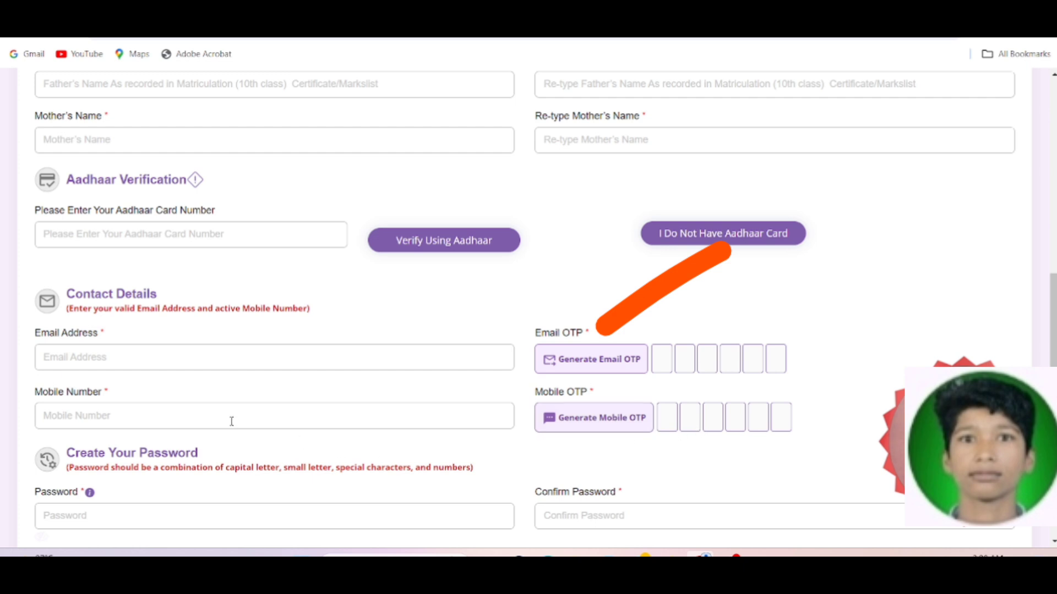
Review the contact details, OTP, password and captcha sections of the account form
scroll(231, 422, down, 3)
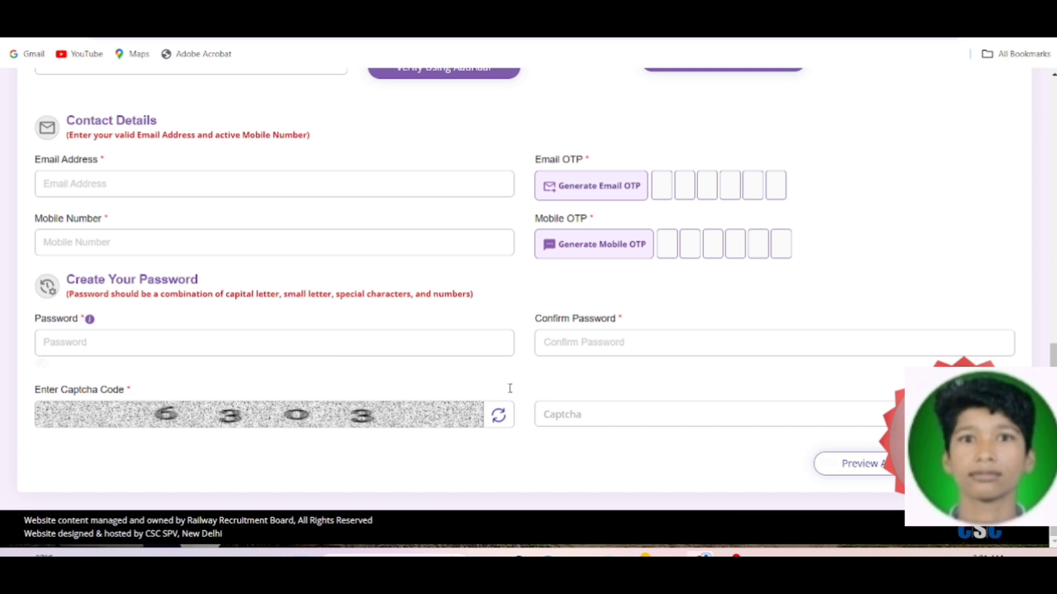
scroll(2, 150, up, 6)
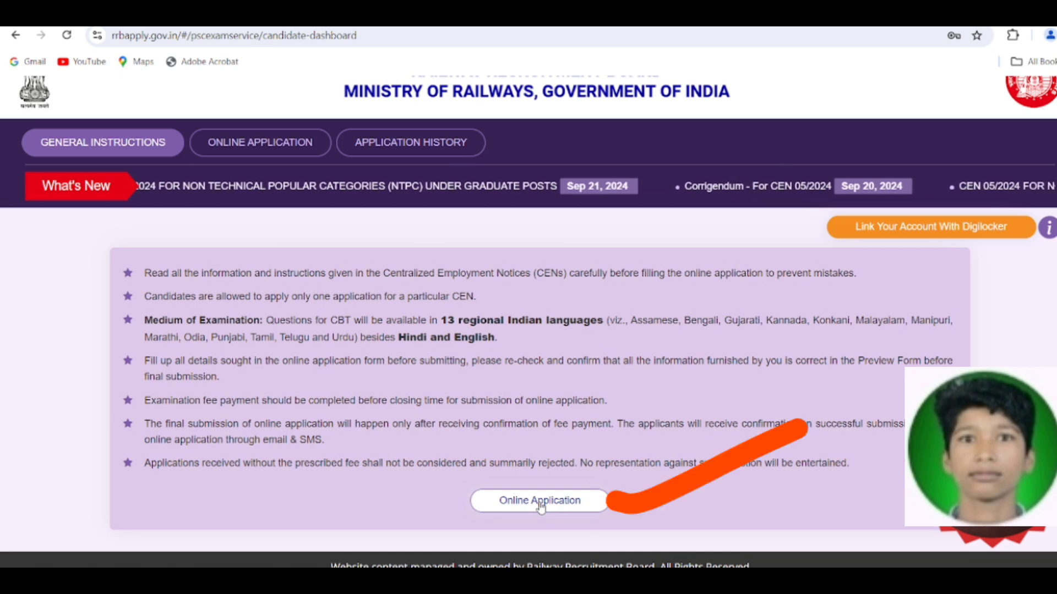
Open the online application section and select Bilaspur as the RRB for the CEN 06/2024 undergraduate posts
click(541, 505)
click(540, 502)
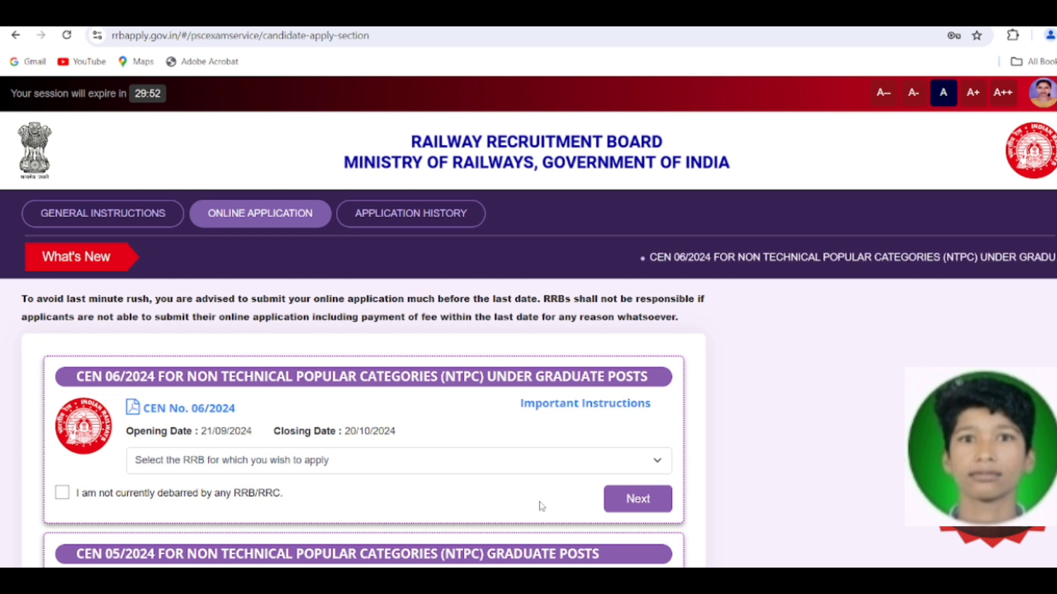
scroll(541, 506, down, 3)
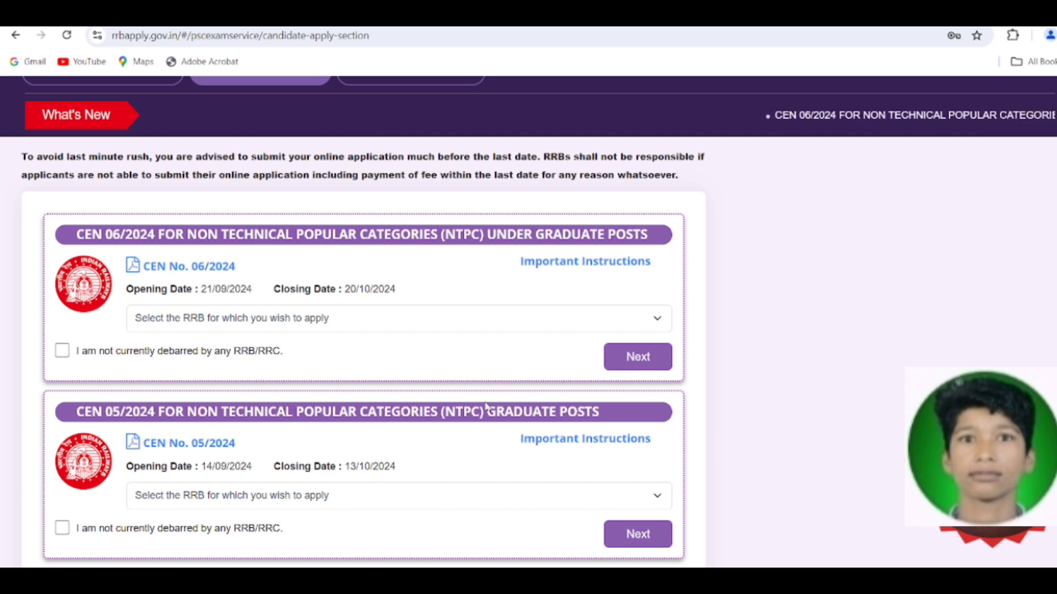
click(576, 316)
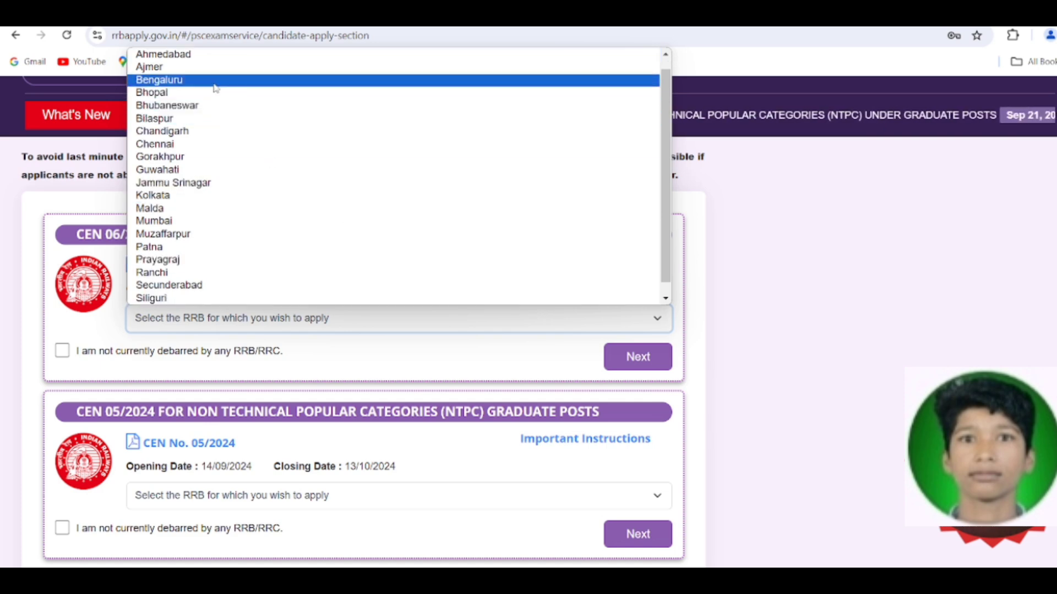
click(188, 121)
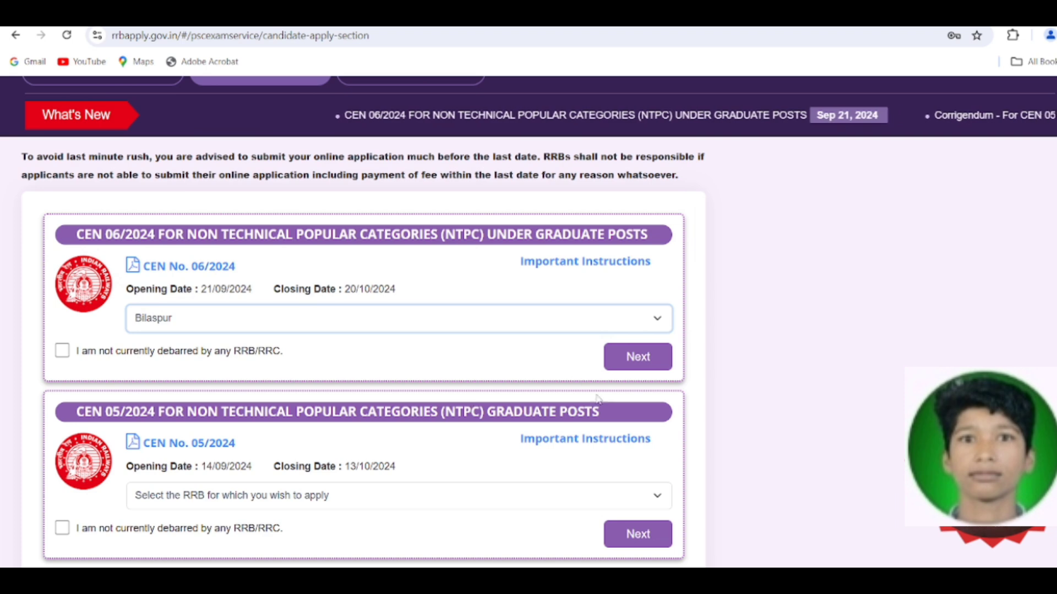
Declare not being debarred by any RRB/RRC for CEN 06/2024, and proceed to the personal details, dismissing the saved-data notice
click(658, 360)
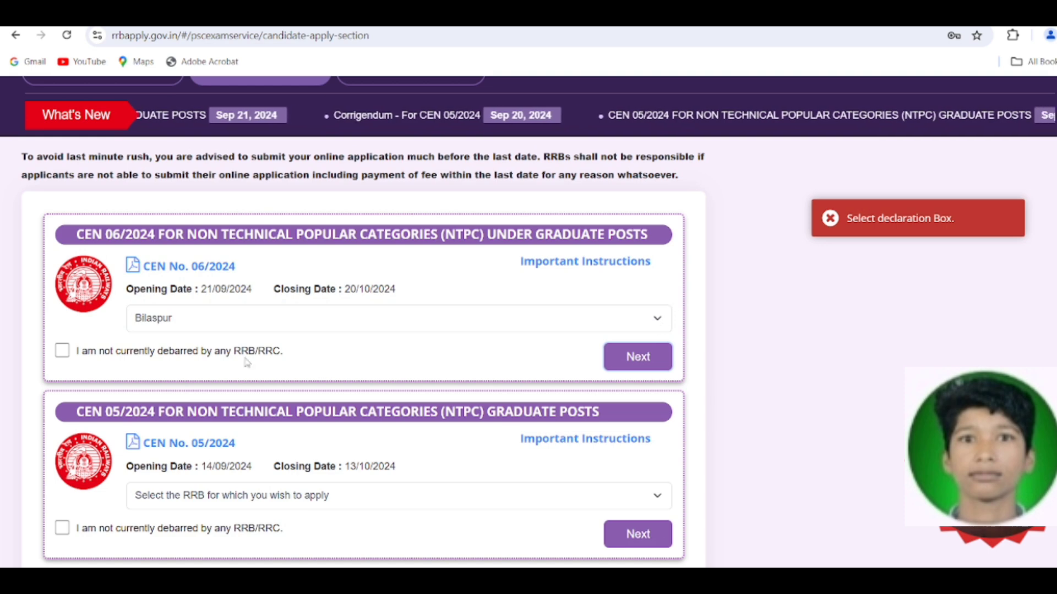
click(62, 352)
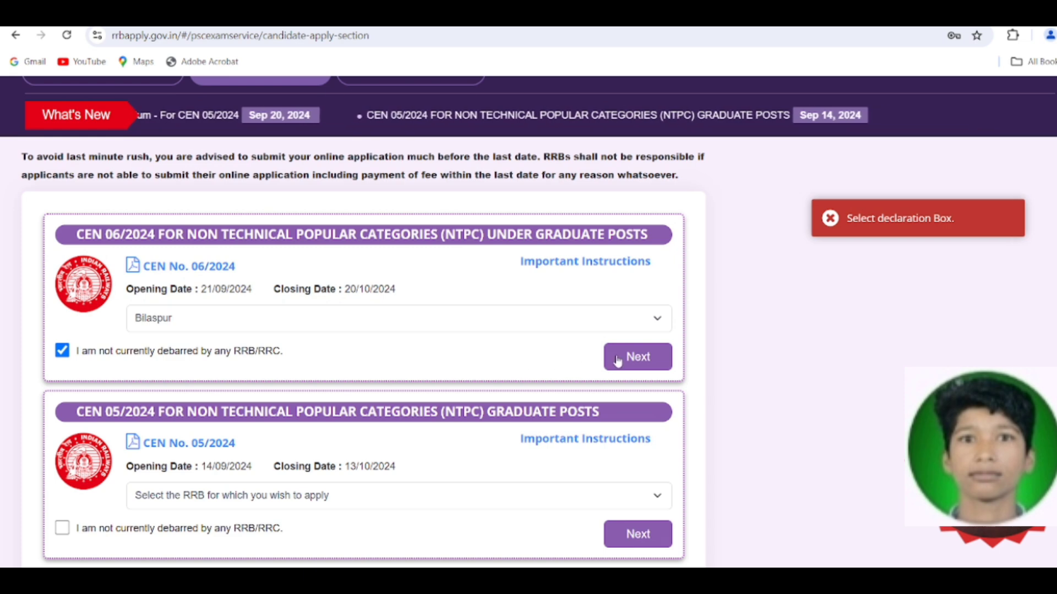
click(646, 362)
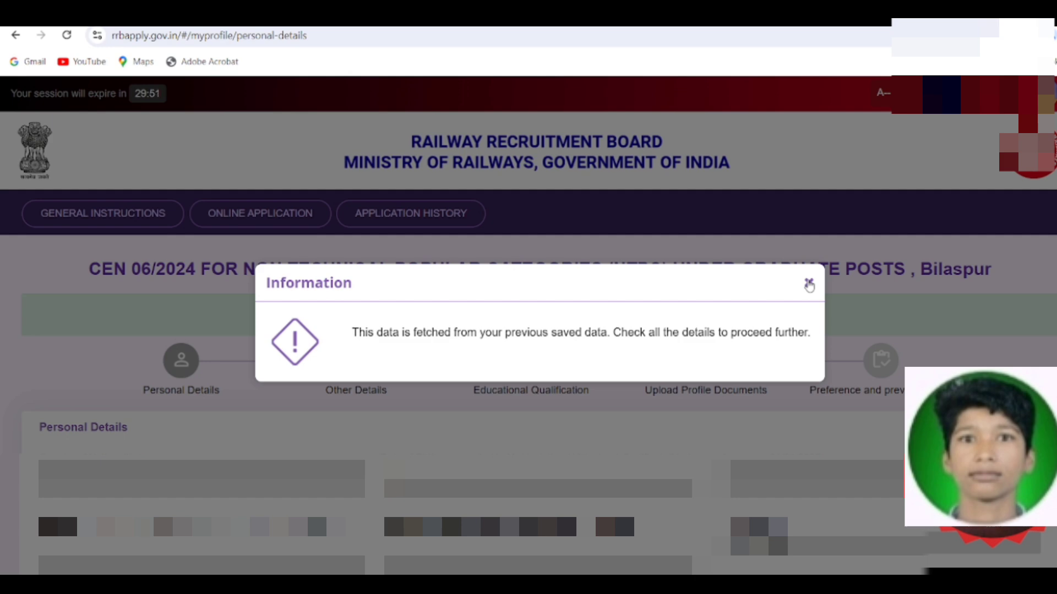
click(809, 284)
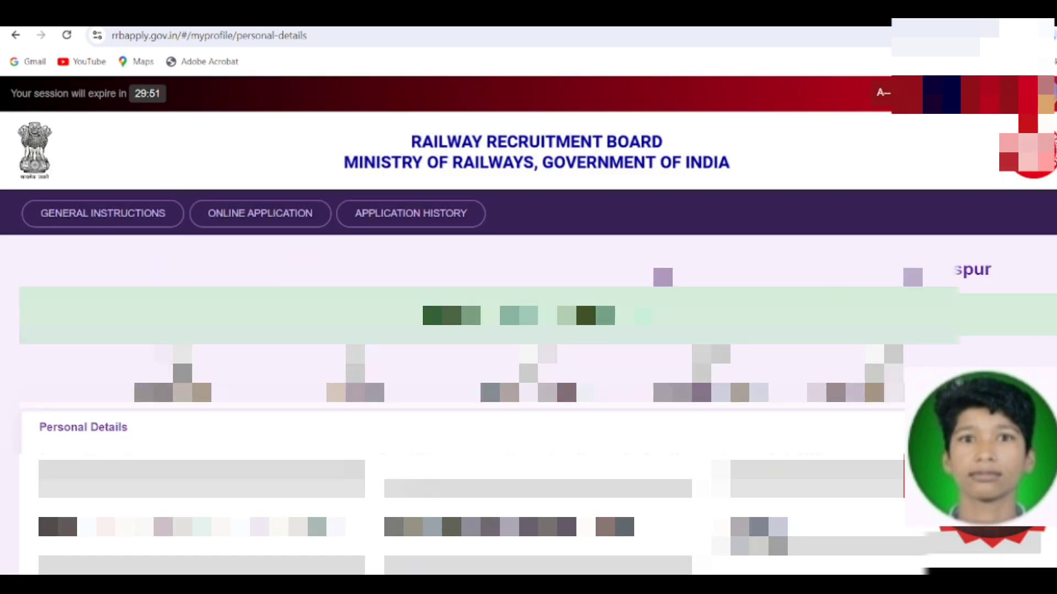
Review the saved personal details and dismiss the notice about previously saved data on the other details page
scroll(394, 252, down, 4)
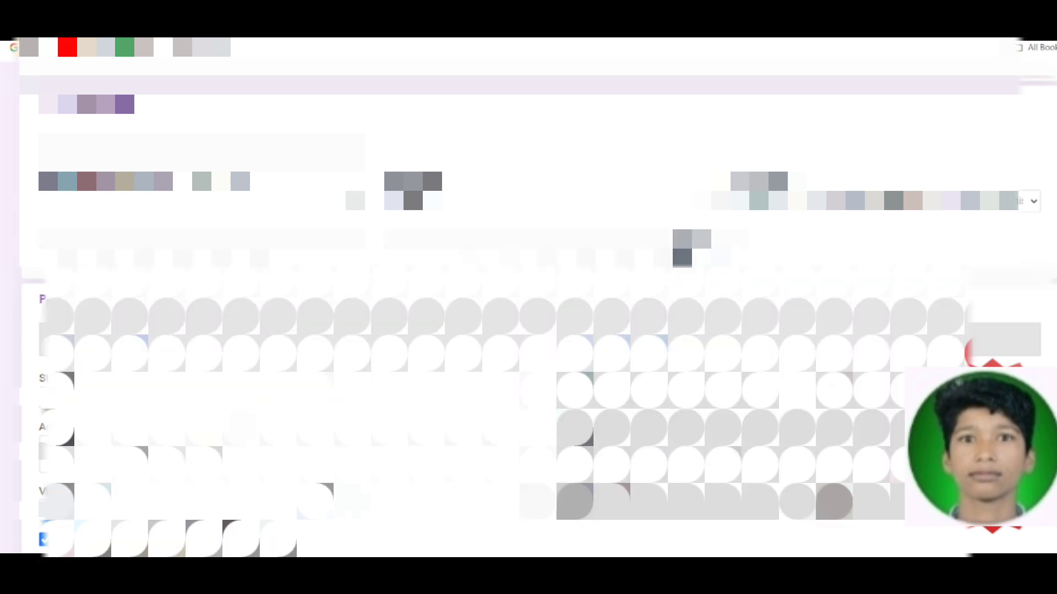
scroll(528, 330, down, 3)
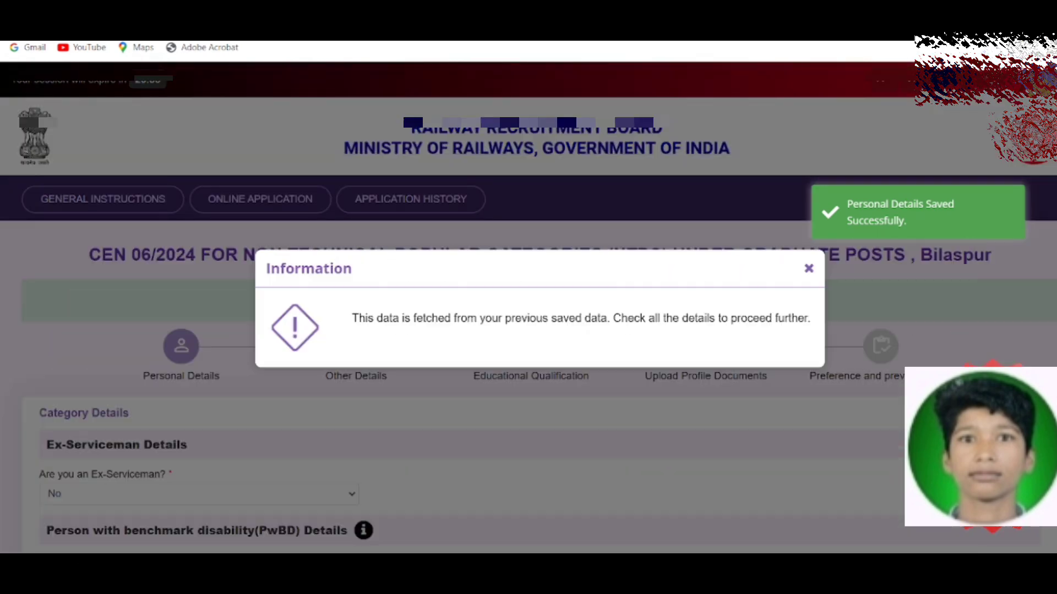
click(809, 270)
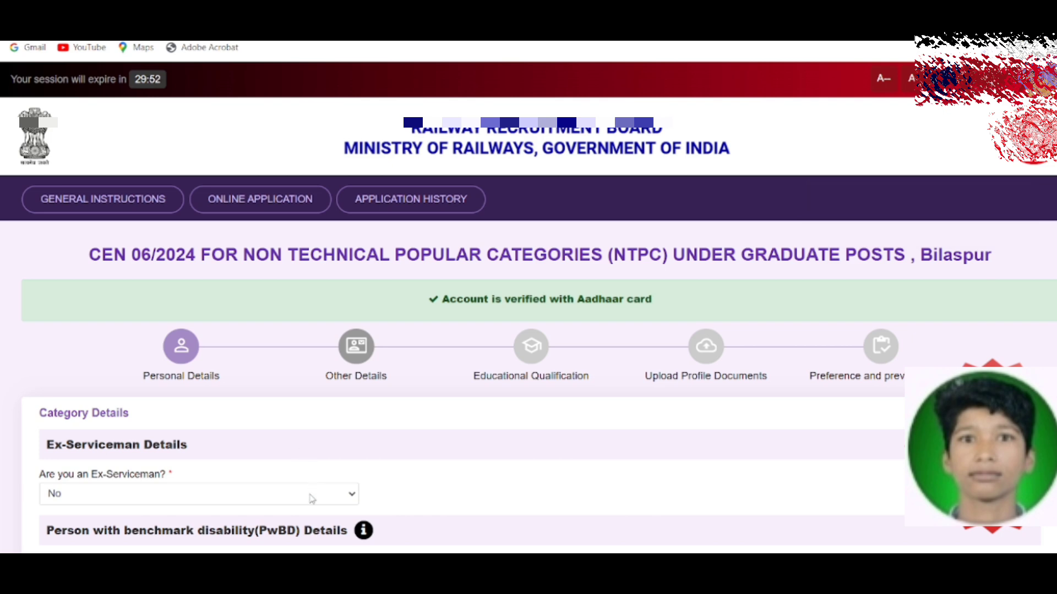
Examine the ex-serviceman, benchmark disability, scribe and EBC questions in the other details form
scroll(311, 500, down, 1)
scroll(311, 501, down, 1)
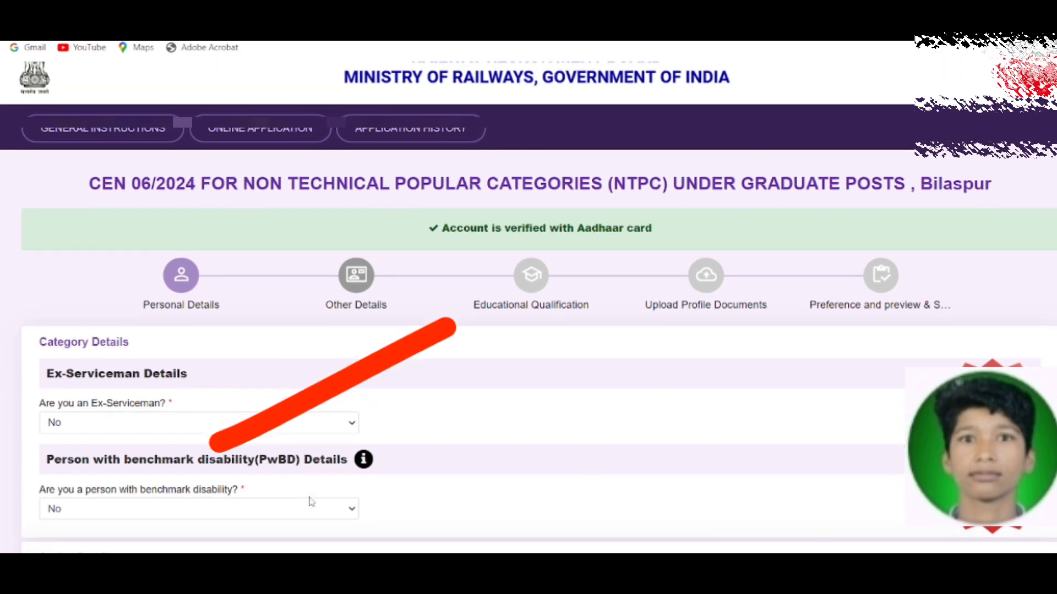
scroll(311, 501, down, 2)
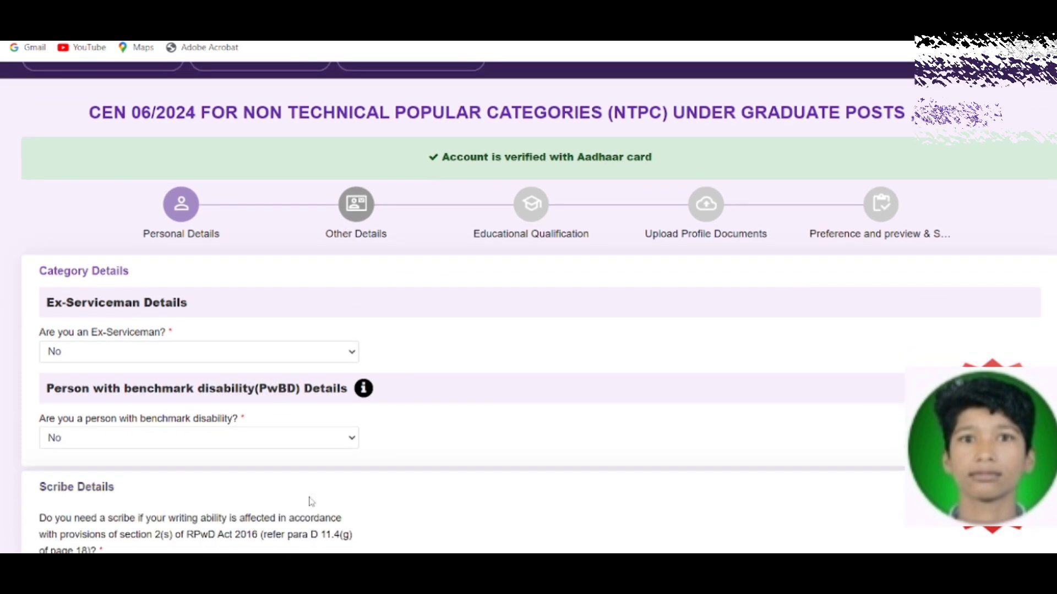
scroll(311, 501, down, 2)
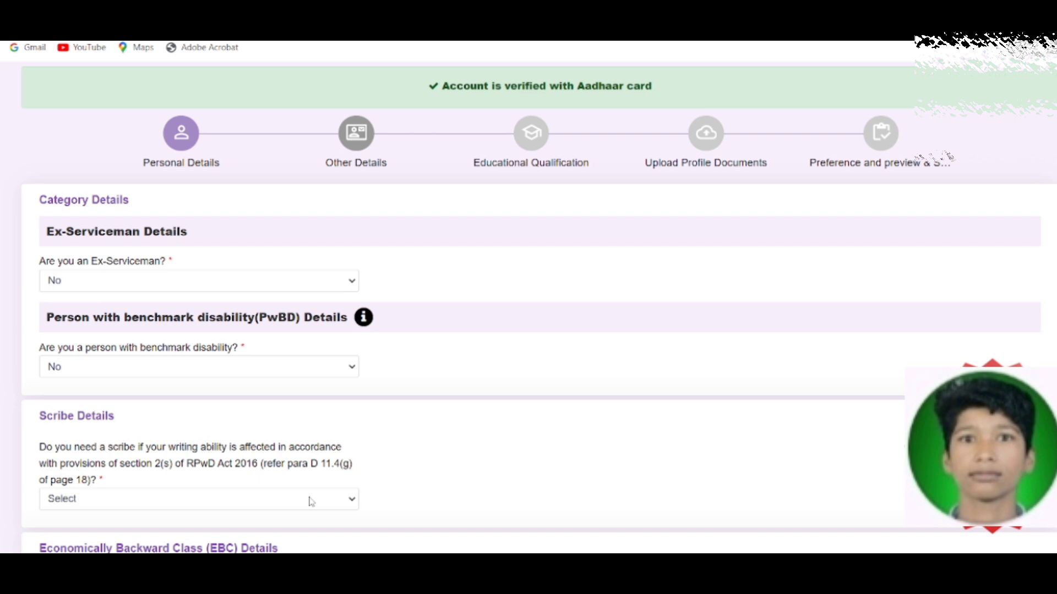
scroll(311, 500, down, 2)
scroll(311, 501, down, 2)
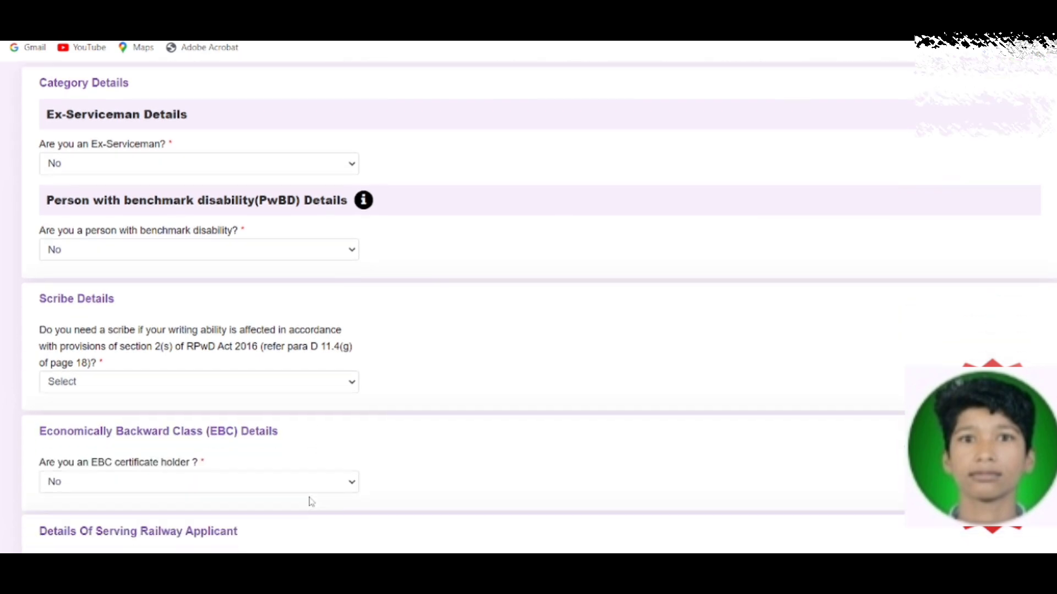
scroll(311, 500, up, 2)
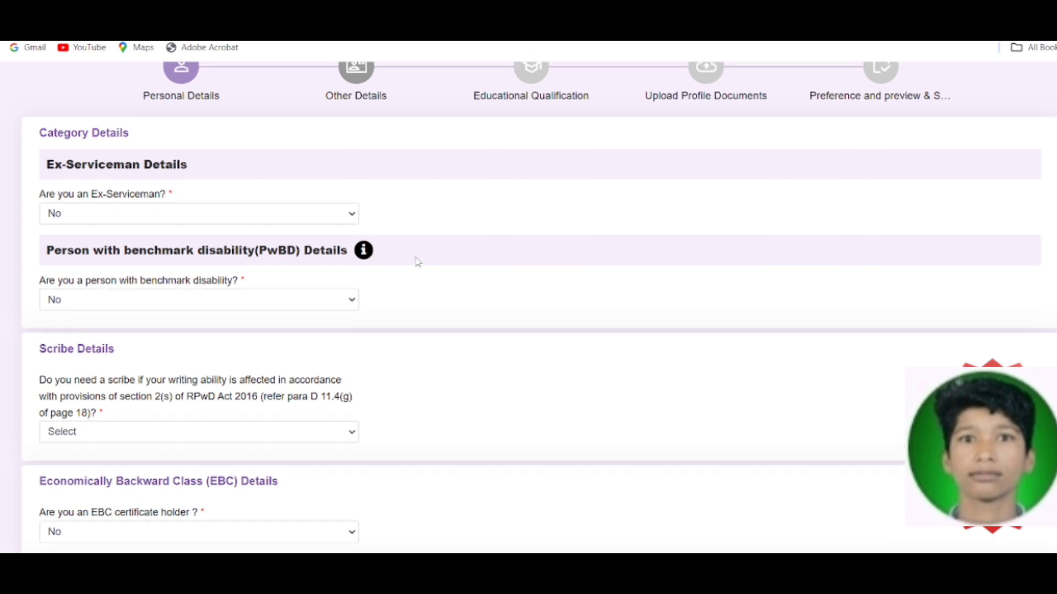
scroll(417, 262, up, 2)
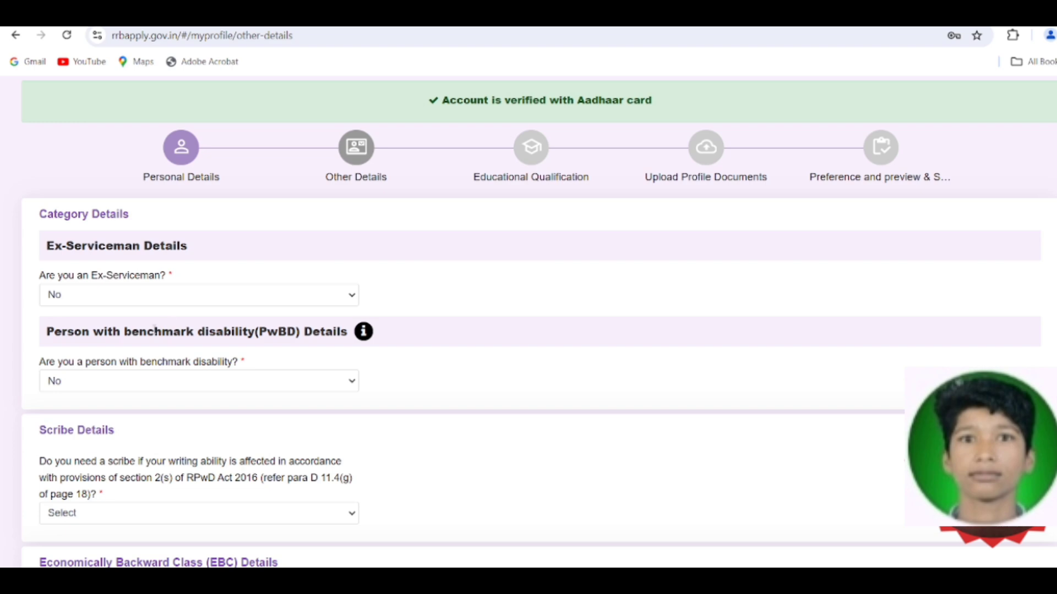
Review the railway employee, current employment and fee-refund bank details sections of the other details form
scroll(557, 356, down, 1)
scroll(567, 355, down, 4)
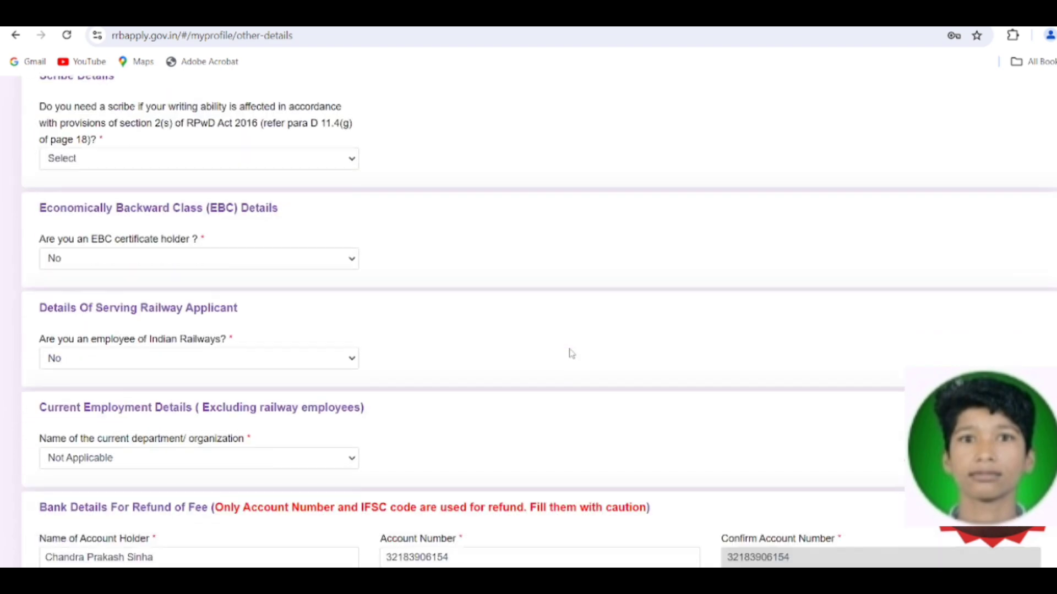
scroll(569, 354, down, 3)
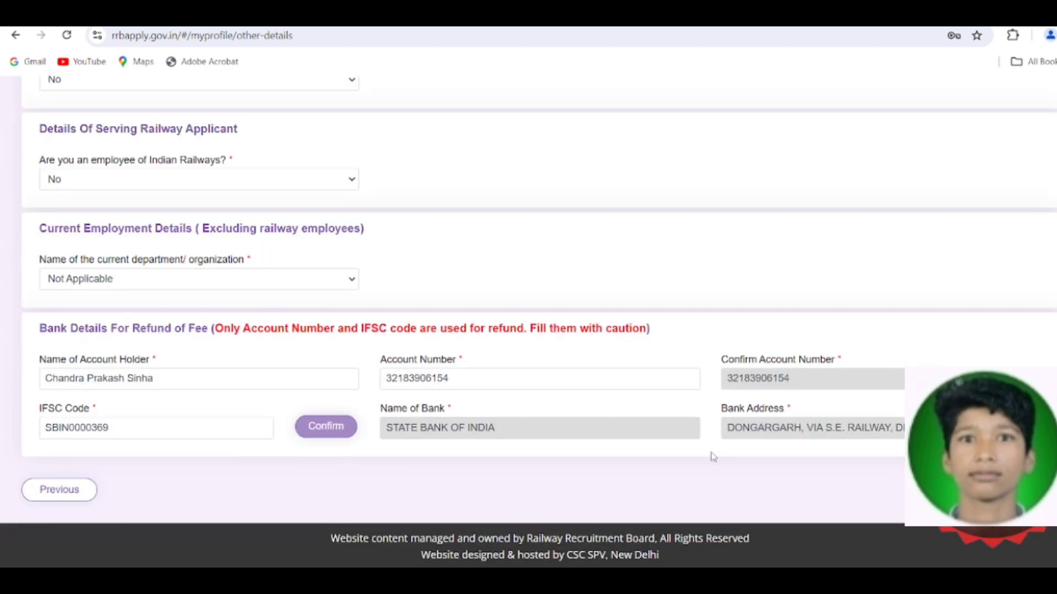
scroll(425, 232, up, 4)
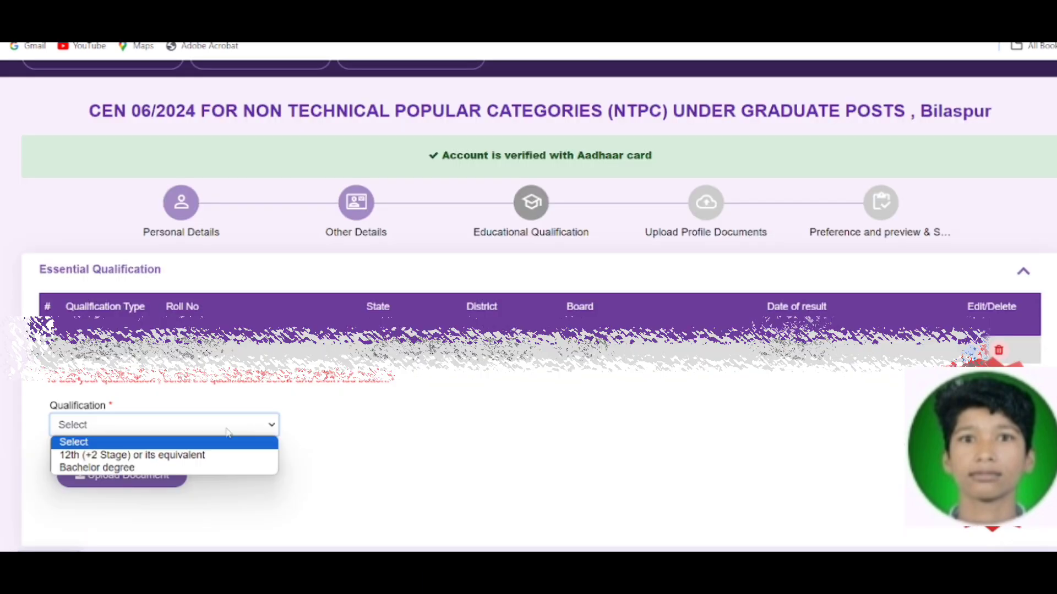
Set both the essential qualification and its discipline to 12th (+2 Stage) or its equivalent
click(198, 455)
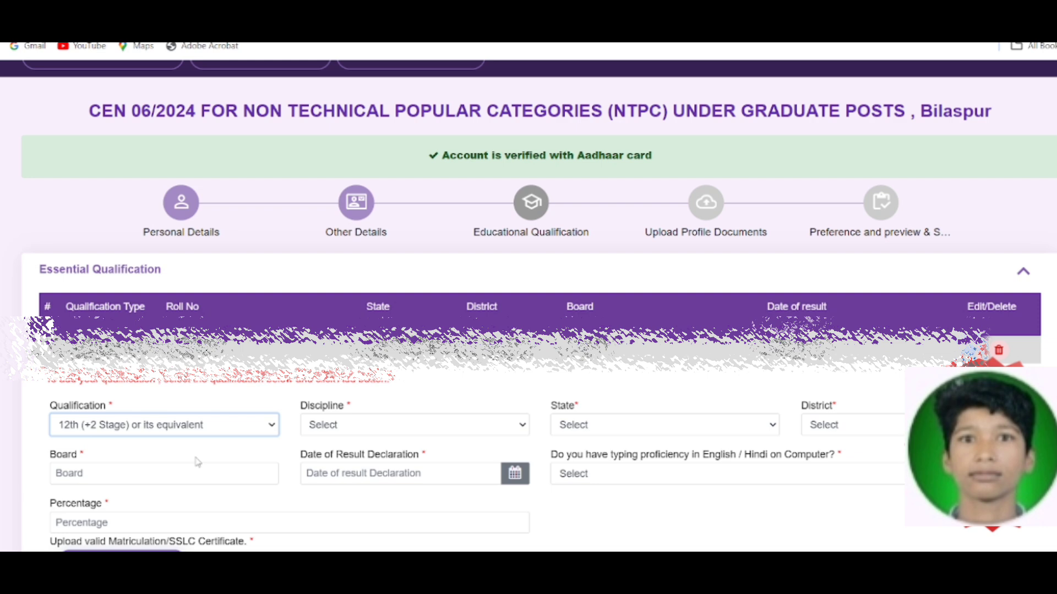
click(348, 428)
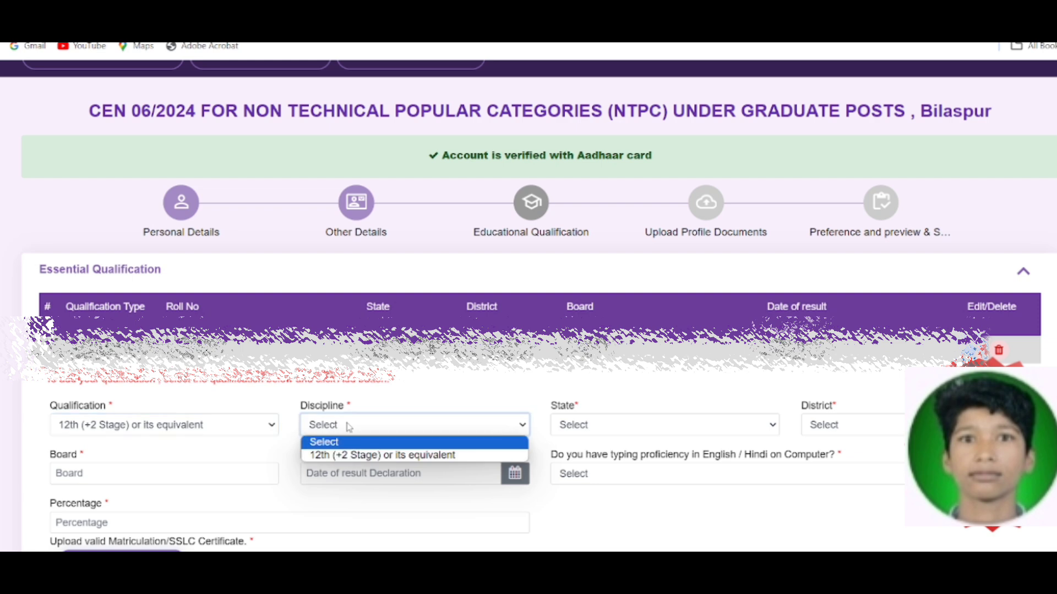
click(356, 456)
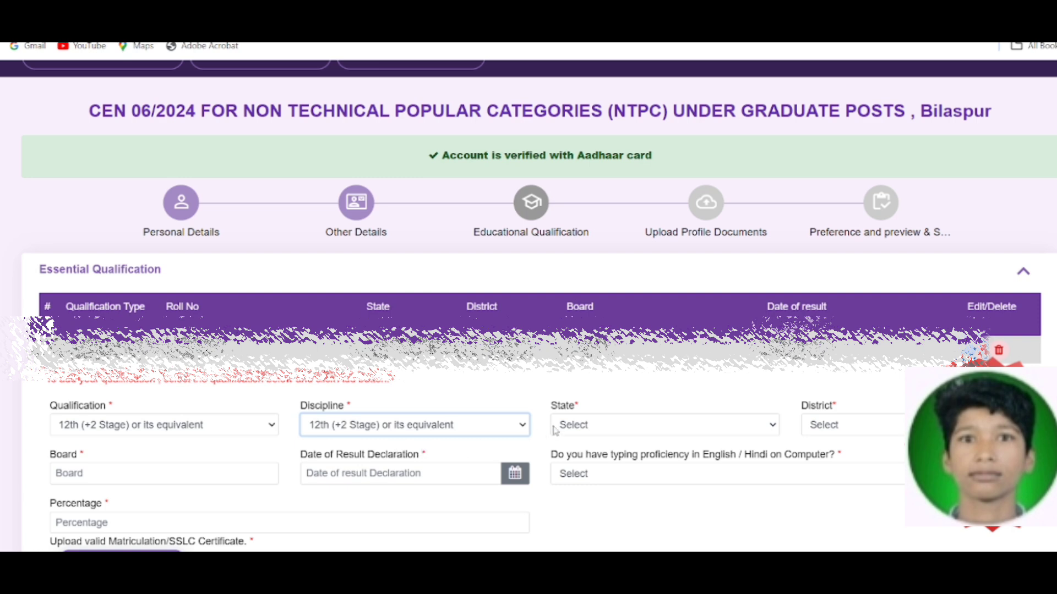
Set the qualification's state to CHHATTISGARH, choose the applicant's district, and open the board field for entry
click(586, 429)
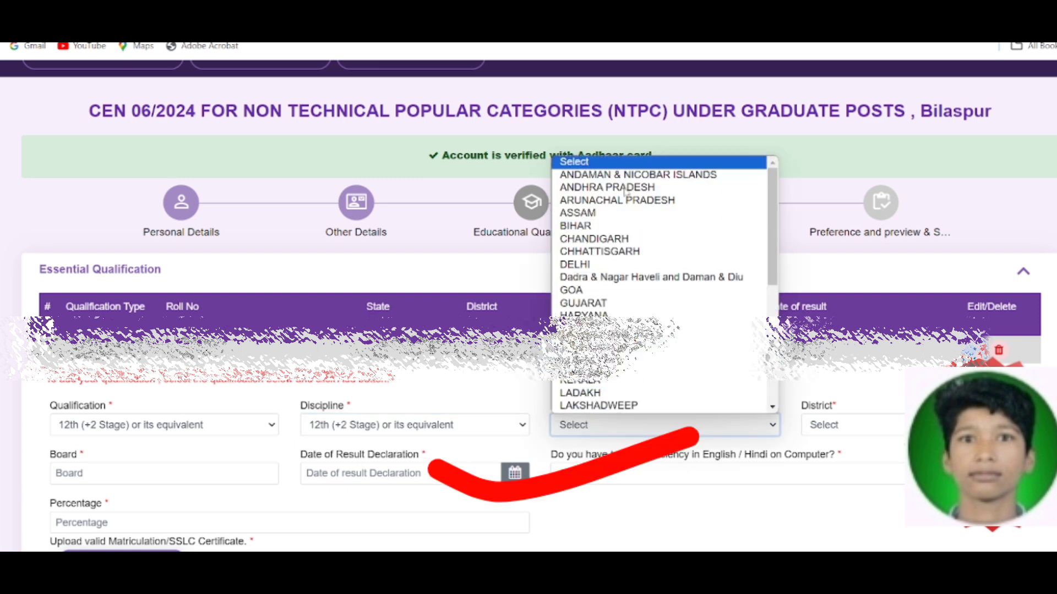
click(601, 253)
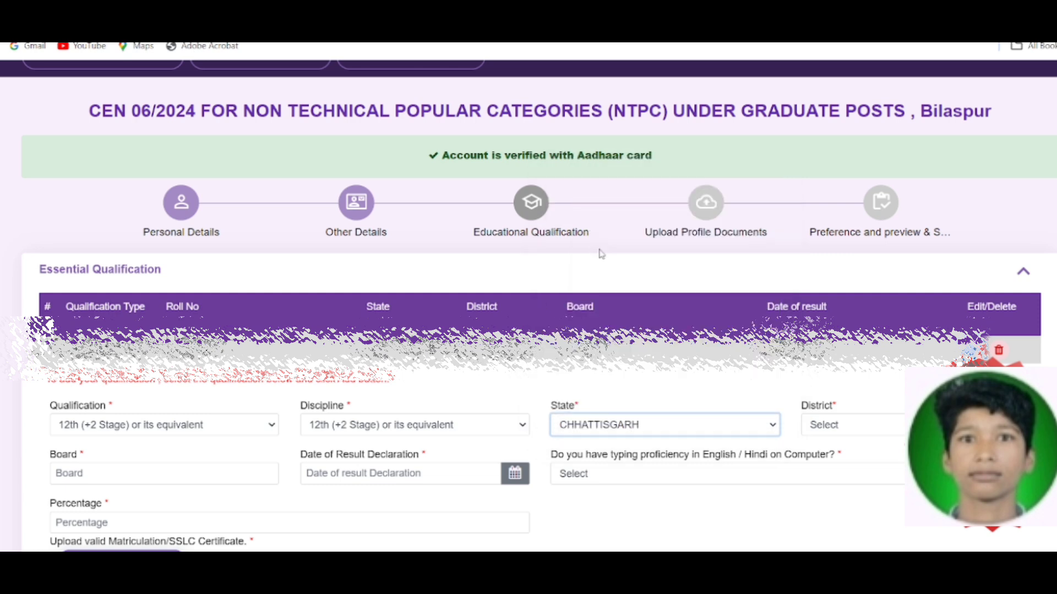
click(845, 433)
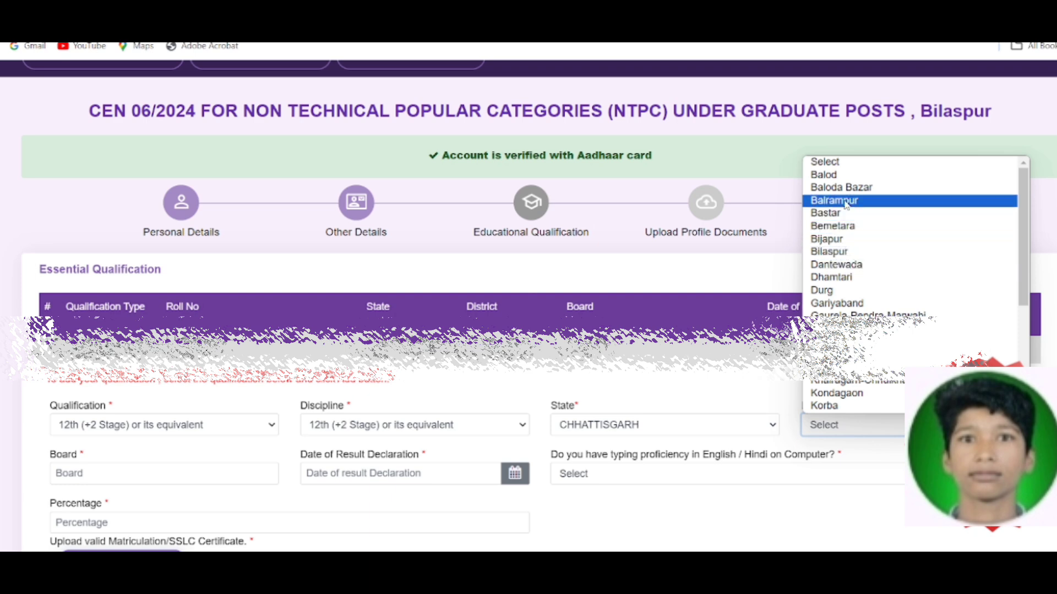
scroll(854, 253, down, 5)
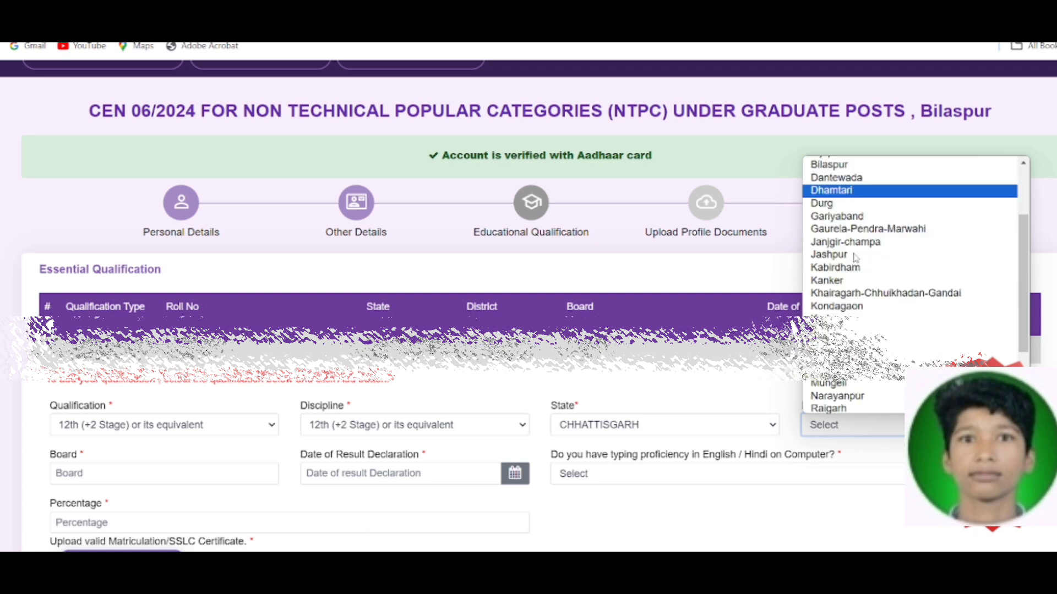
scroll(855, 266, up, 5)
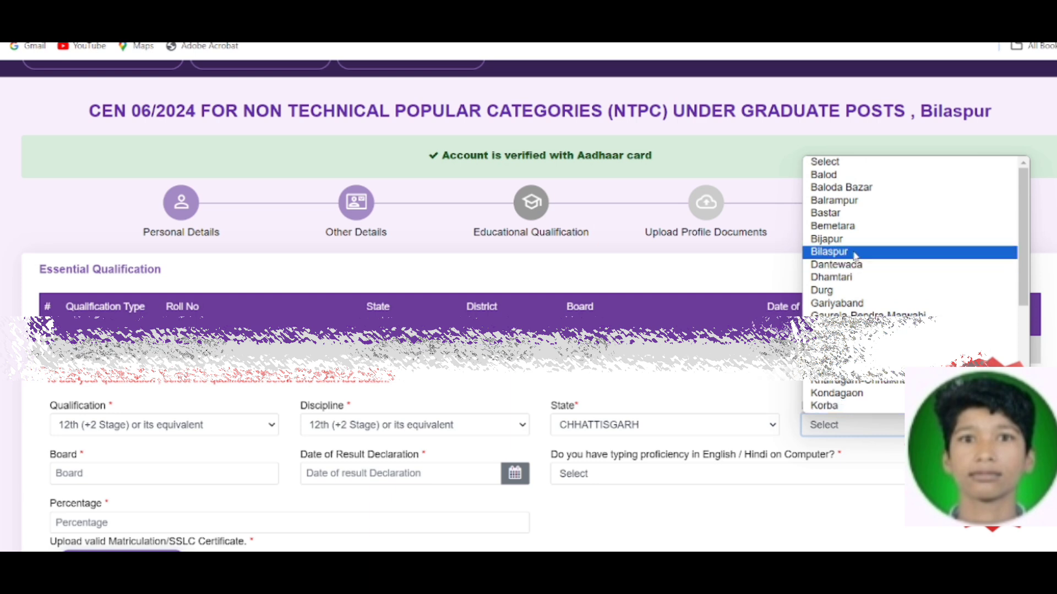
scroll(854, 256, down, 5)
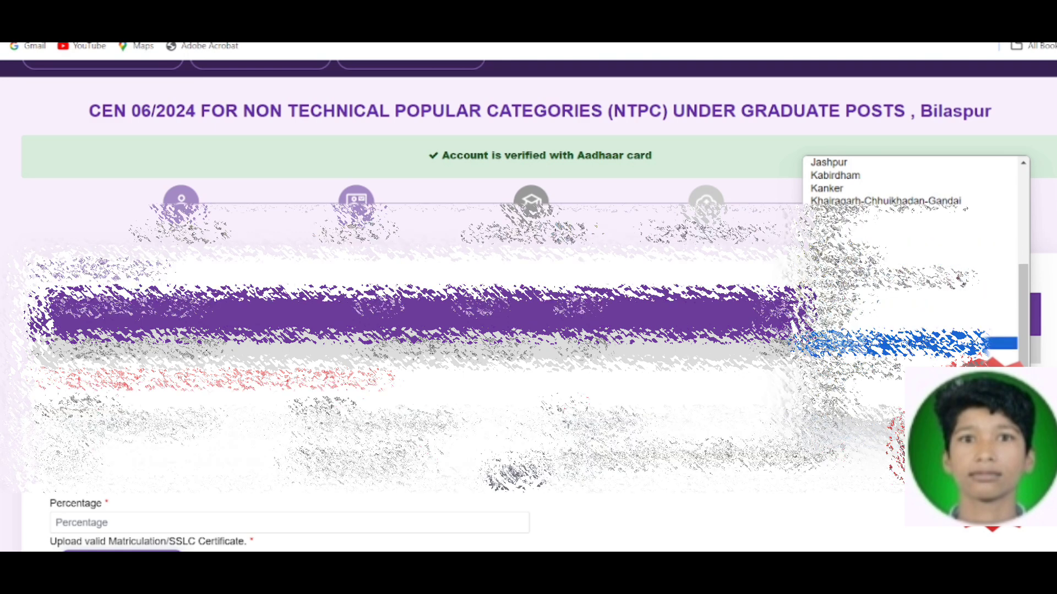
click(924, 342)
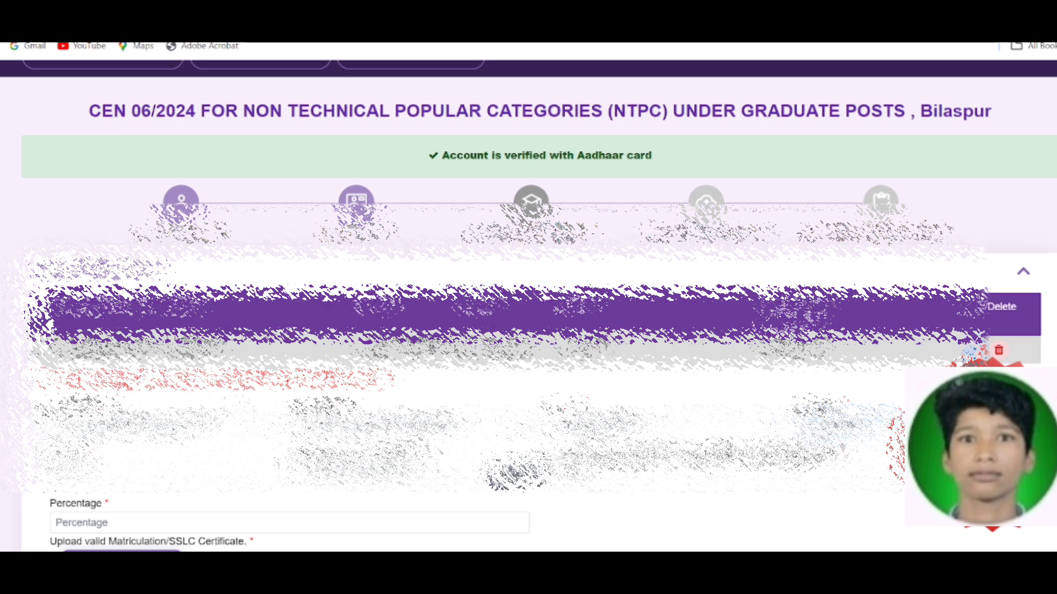
scroll(528, 330, down, 1)
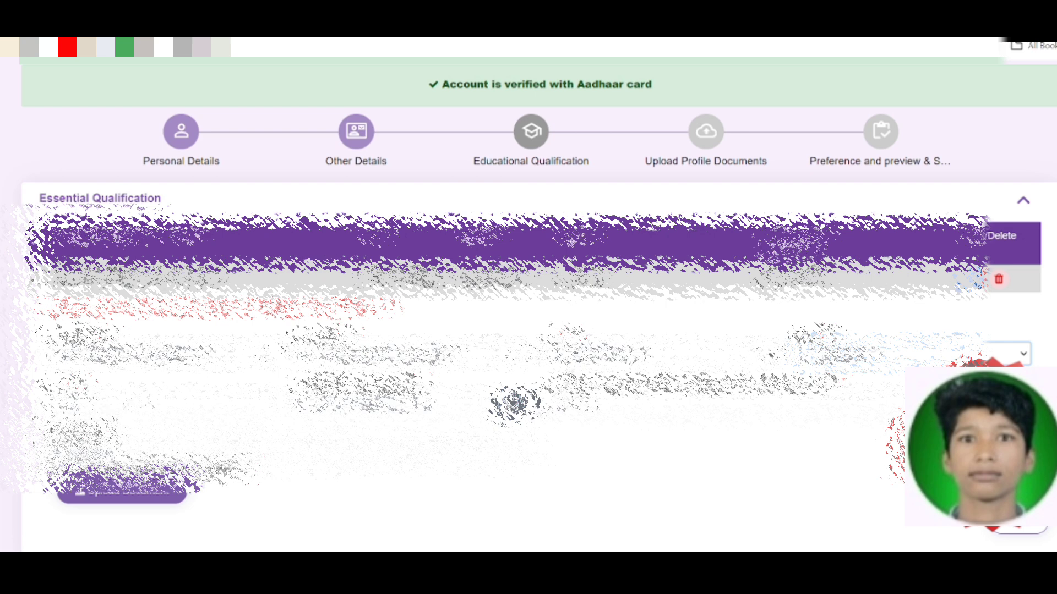
click(160, 403)
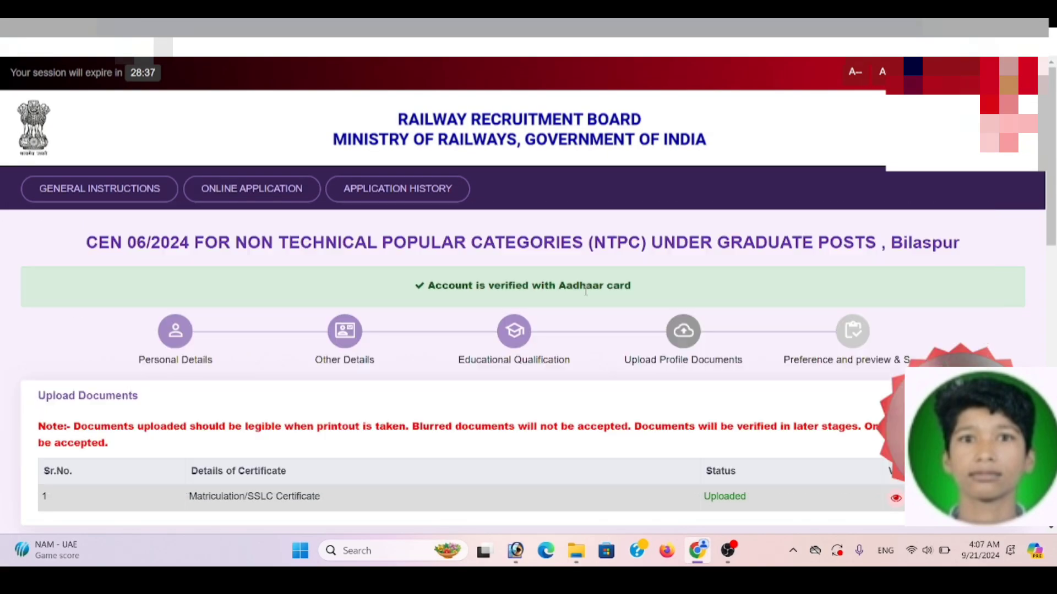
Review the uploaded certificate, photo and signature against their specifications, and proceed to the post preferences
scroll(585, 290, down, 4)
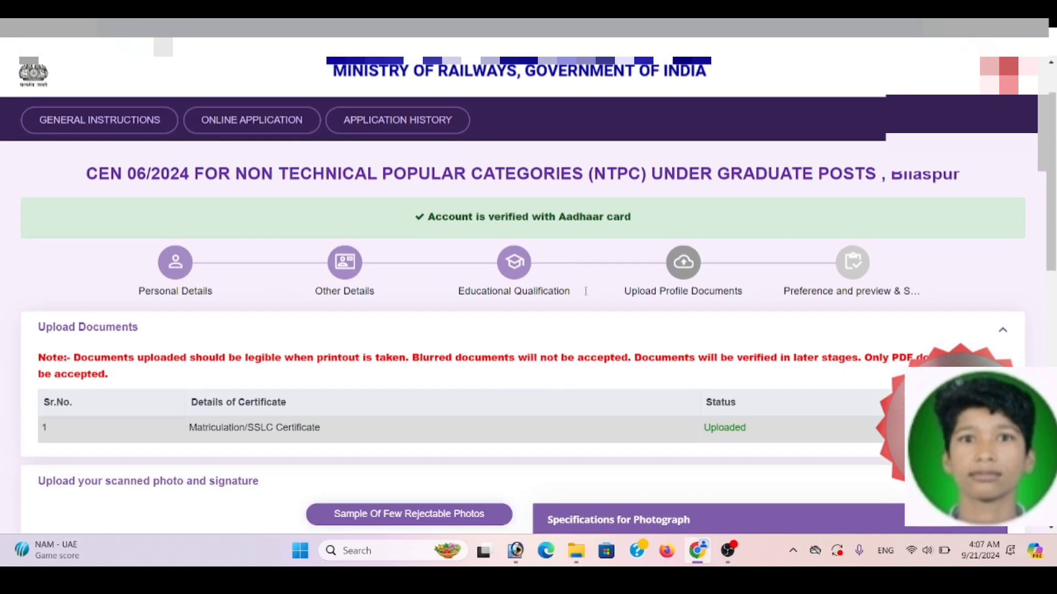
scroll(587, 296, down, 3)
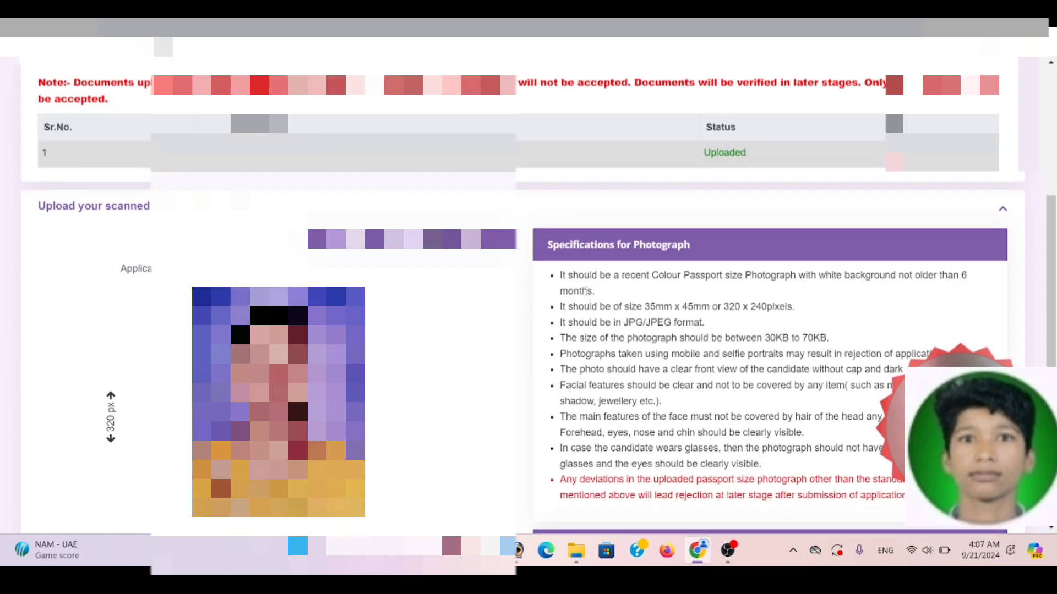
scroll(531, 305, down, 3)
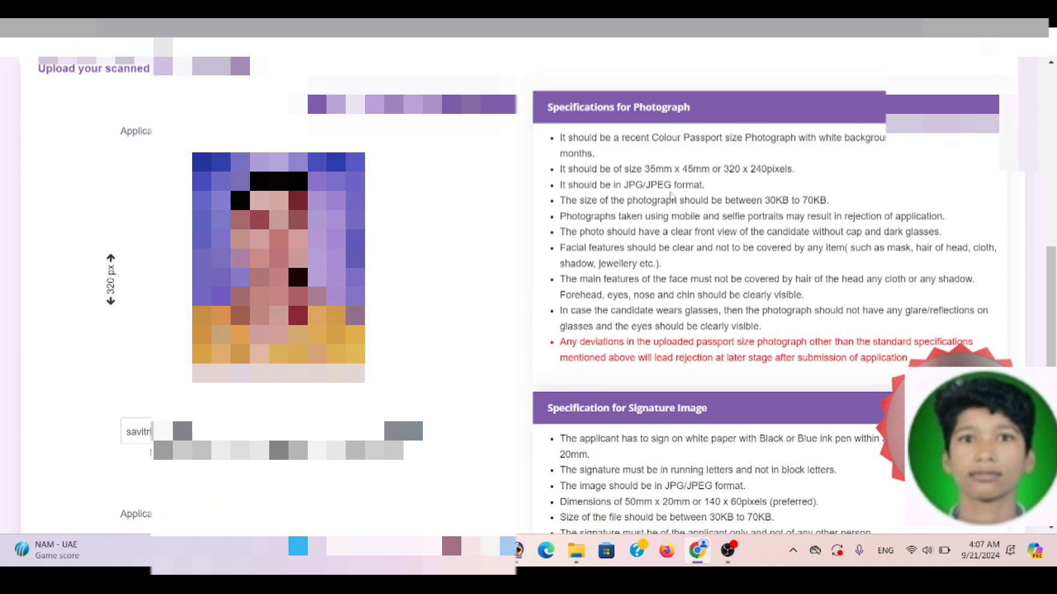
scroll(670, 197, down, 2)
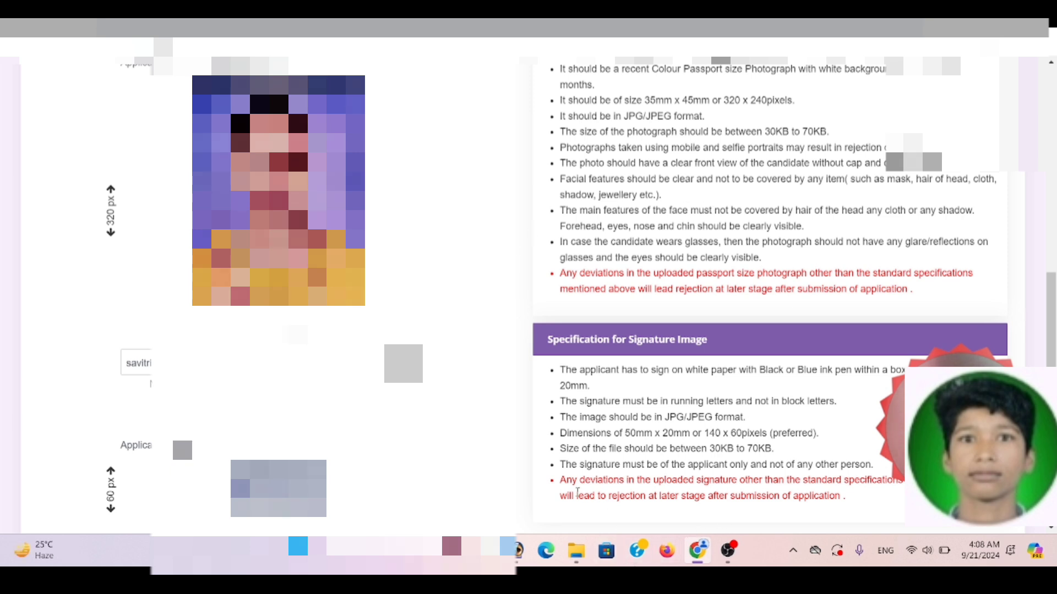
scroll(584, 484, down, 1)
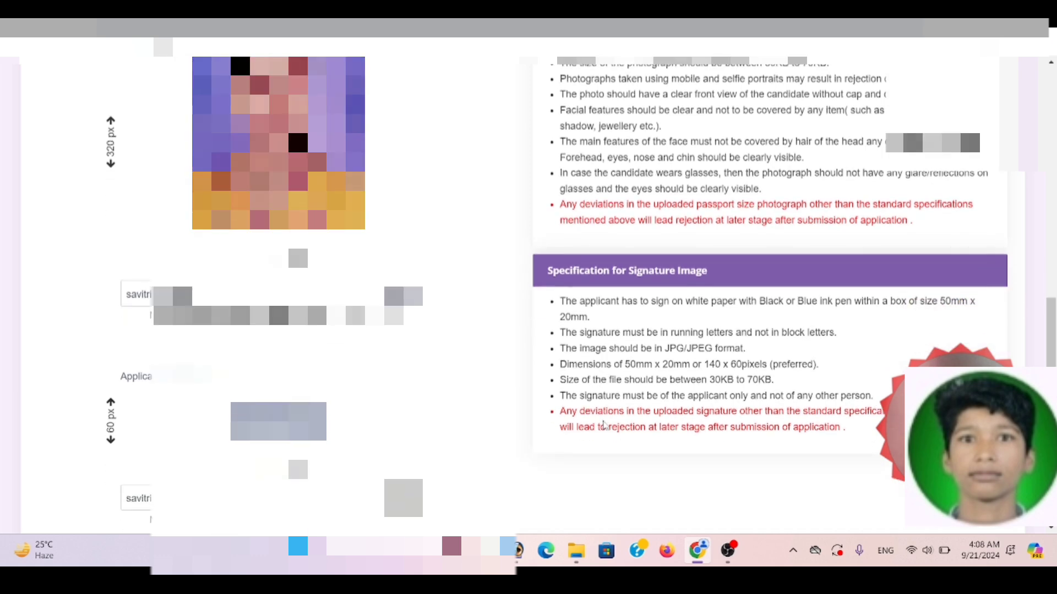
scroll(604, 425, down, 2)
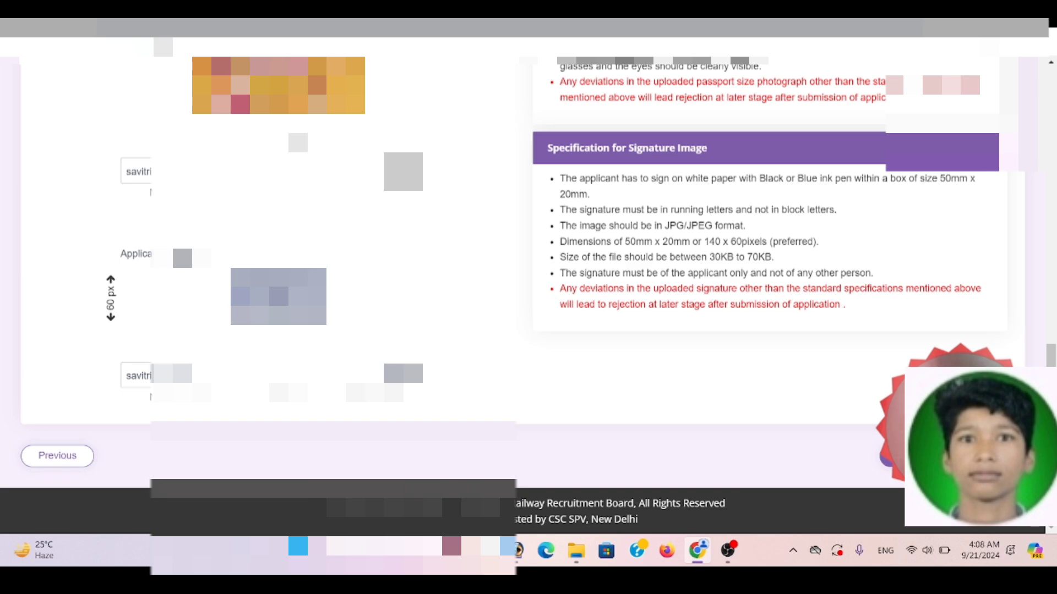
click(951, 456)
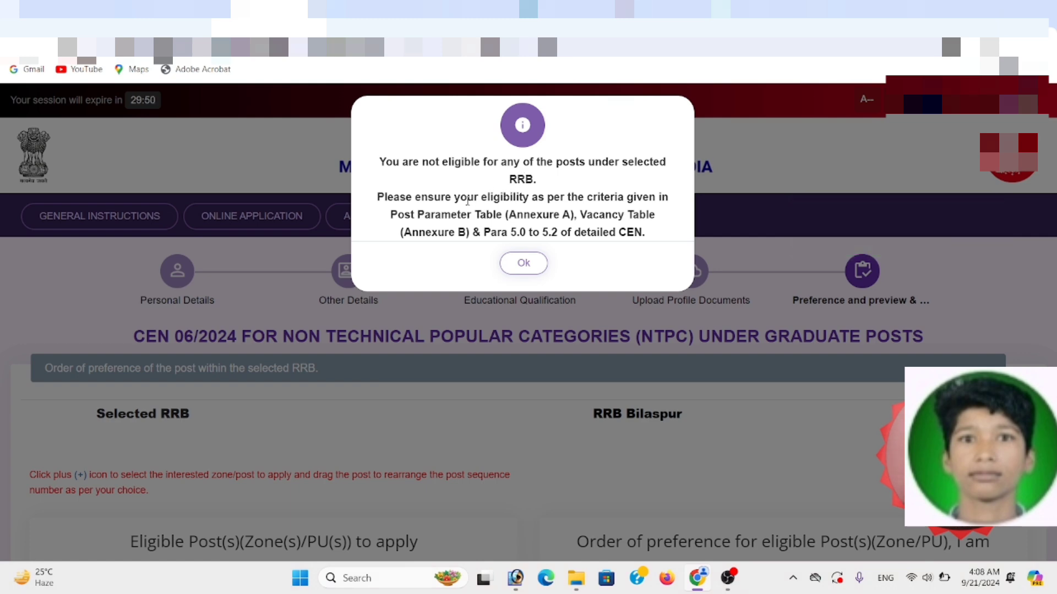
Dismiss the eligibility notice and look over the CEN 06/2024 and CEN 05/2024 application listings
click(523, 263)
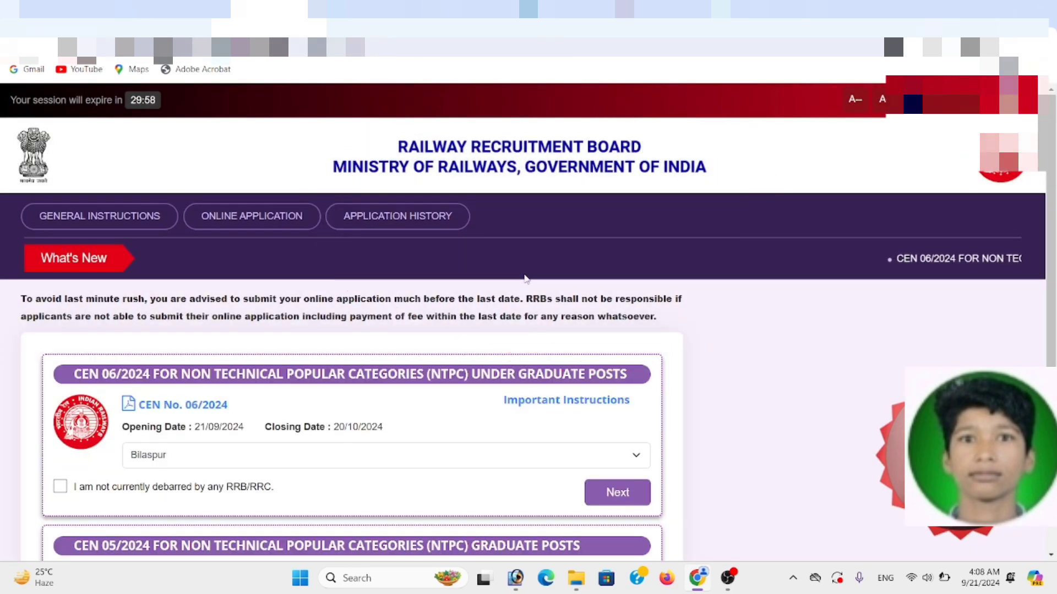
scroll(591, 333, down, 3)
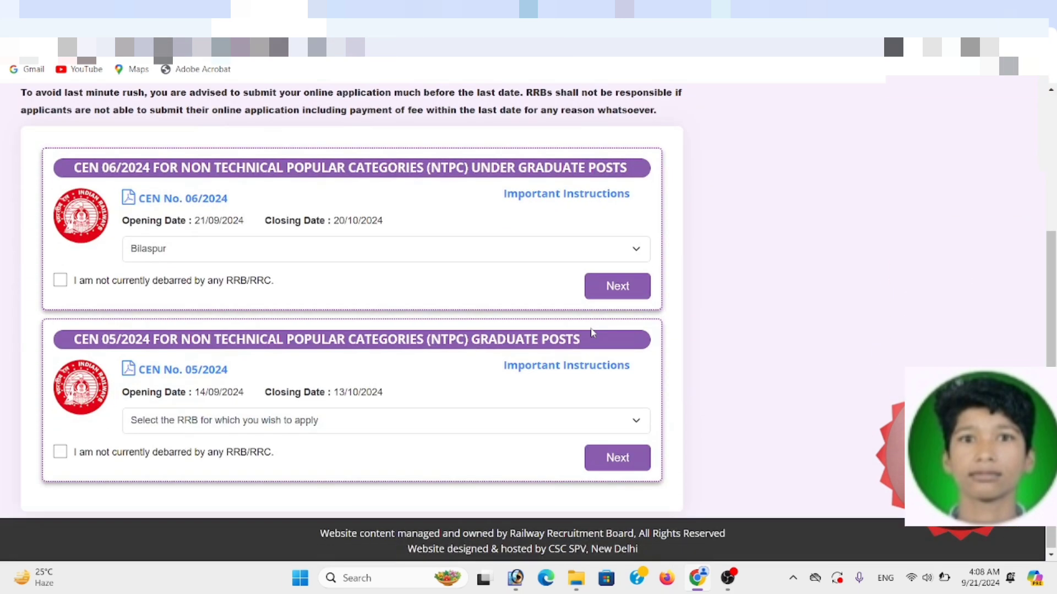
scroll(597, 331, up, 1)
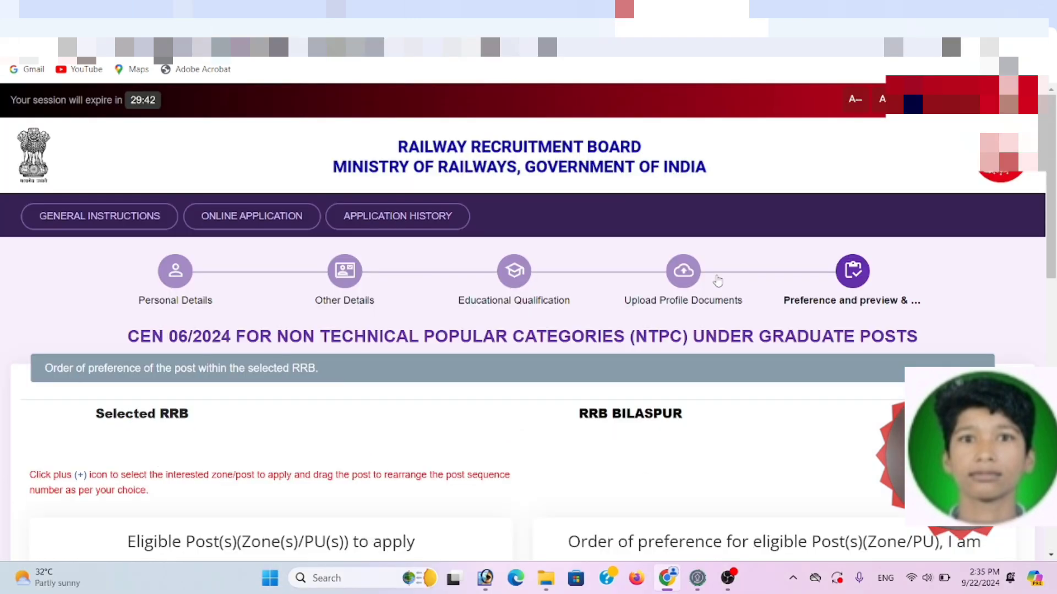
Add all five eligible posts in order: CR, SECR Commercial Cum Ticket Clerk; CR, SECR Junior Clerk Cum Typist; SECR Accounts Clerk Cum Typist
scroll(717, 281, down, 3)
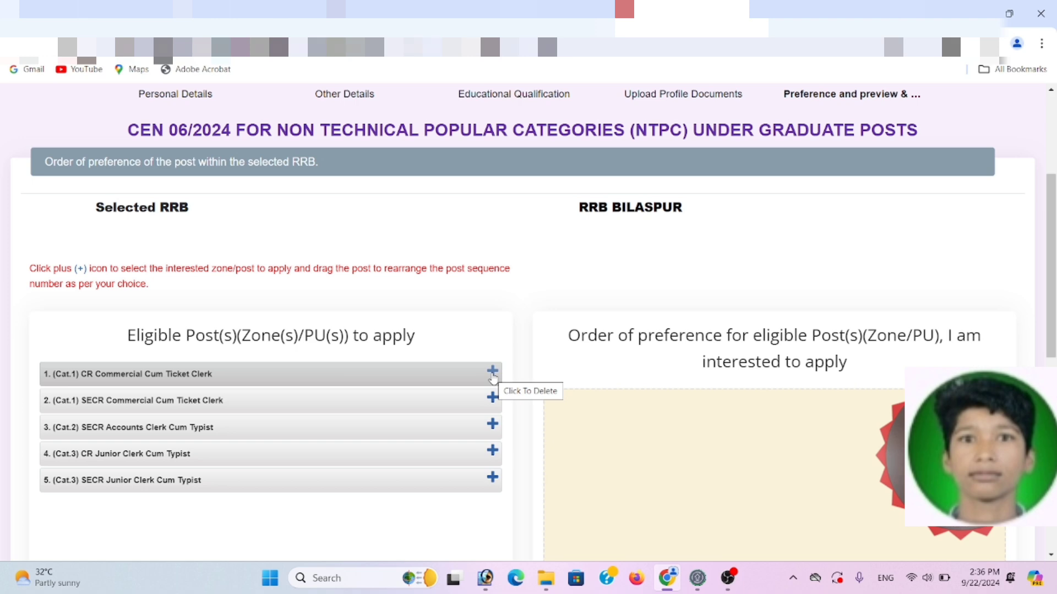
click(493, 372)
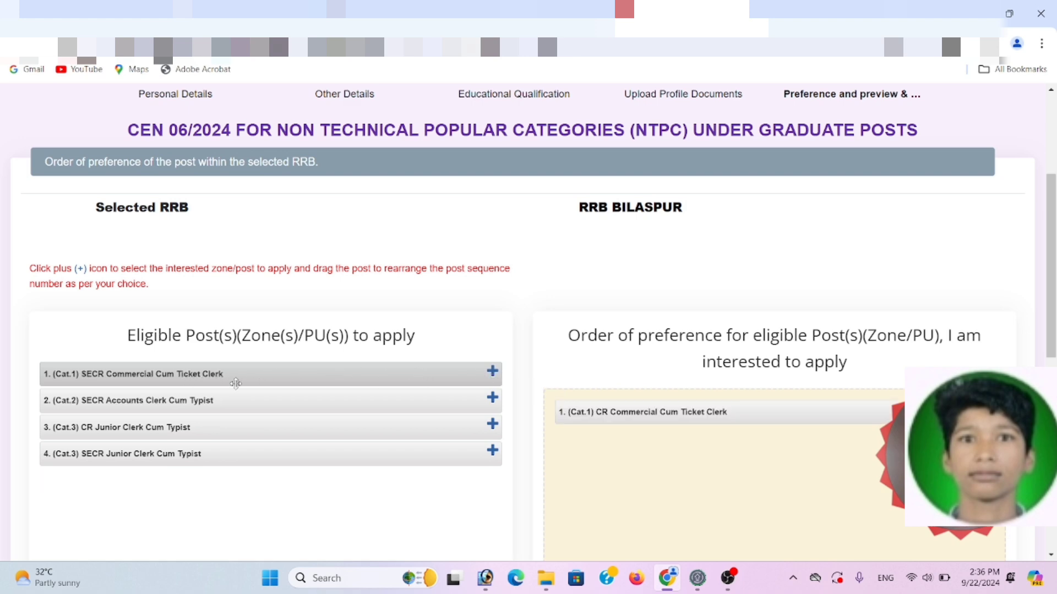
click(493, 374)
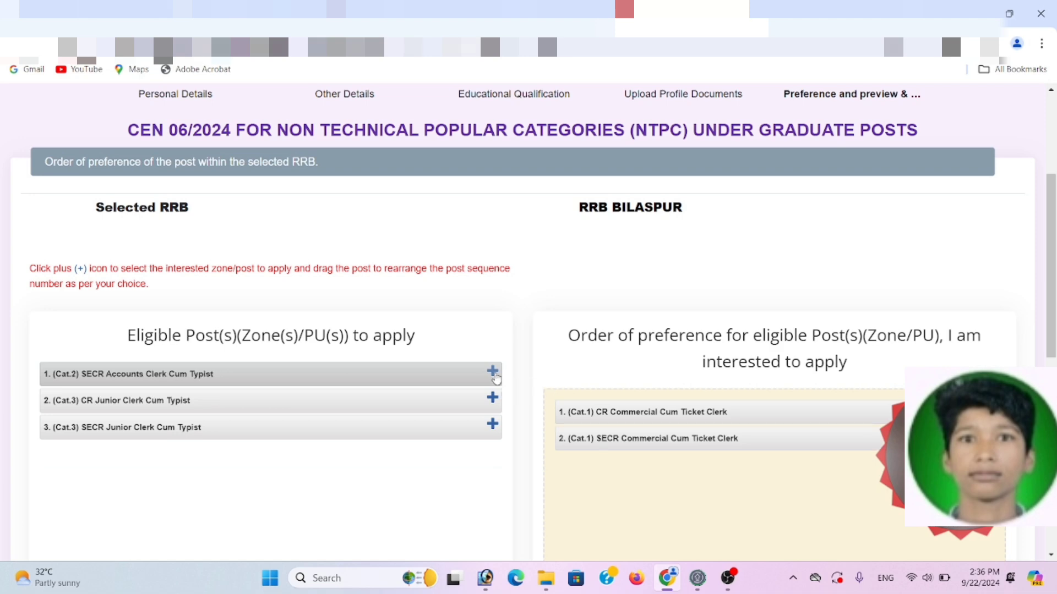
click(493, 399)
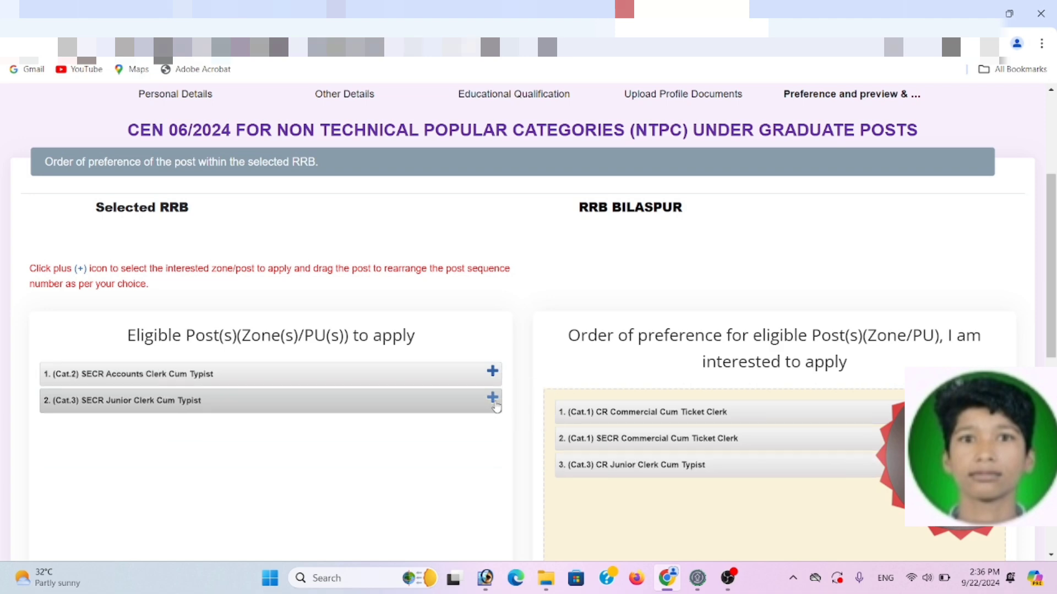
click(492, 398)
click(492, 372)
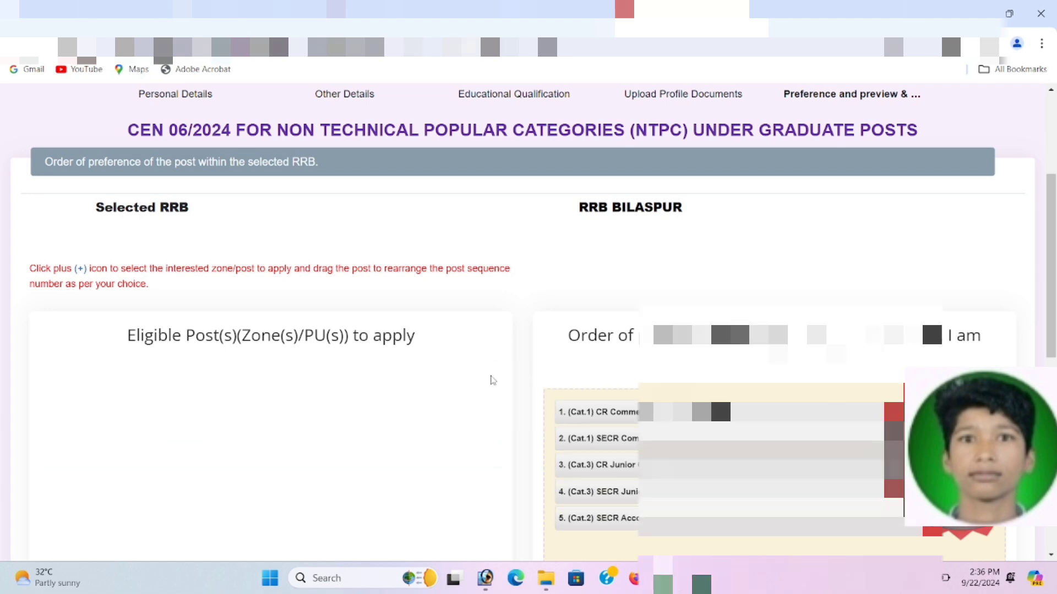
Confirm that the order of post preference has been exercised and checked, and accept the eligibility criteria declaration
scroll(512, 438, down, 4)
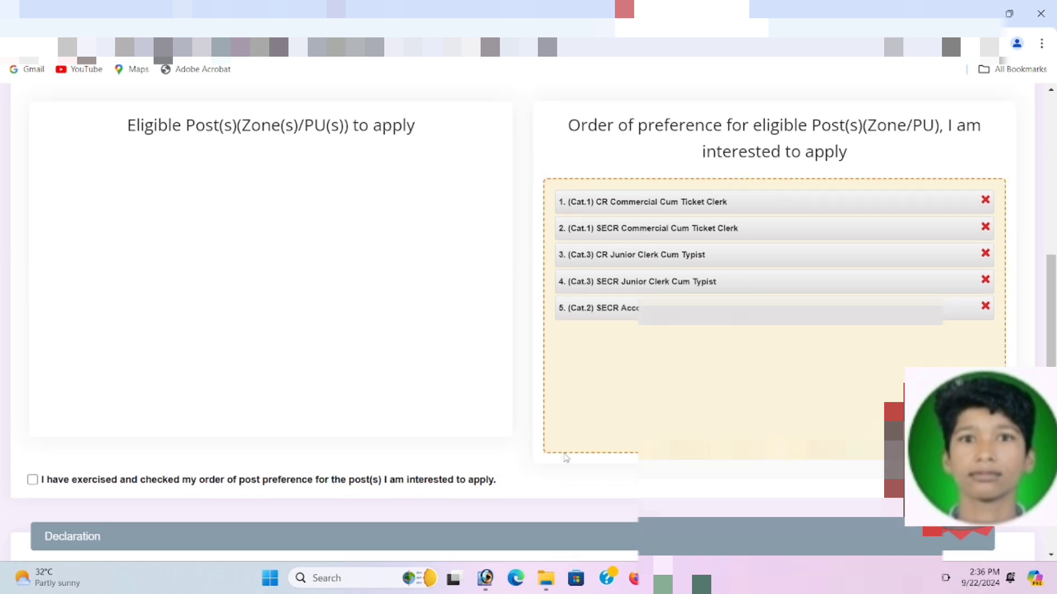
scroll(565, 458, down, 2)
click(33, 346)
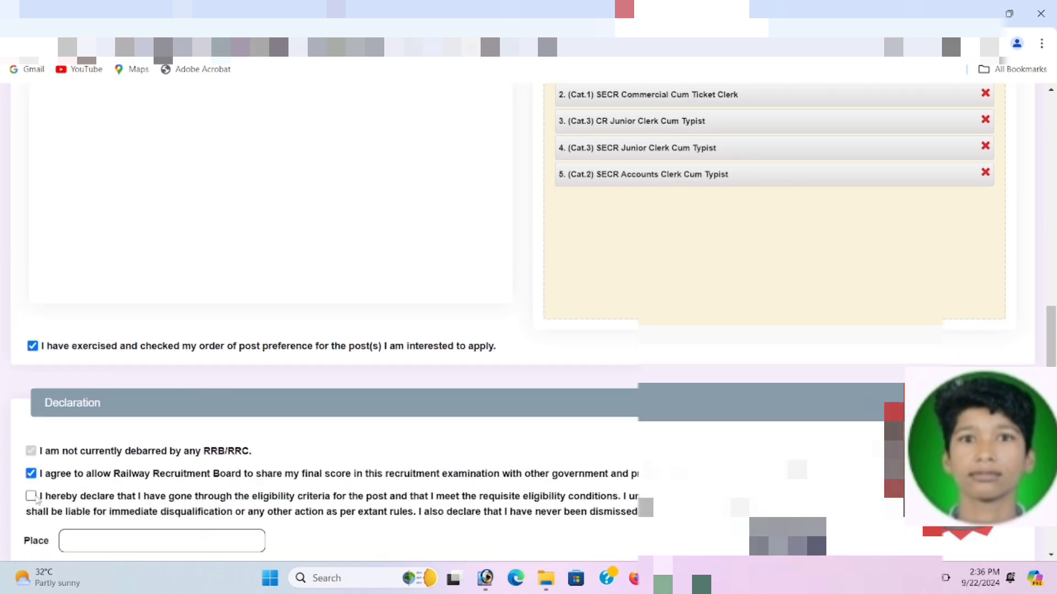
click(31, 496)
scroll(255, 419, down, 2)
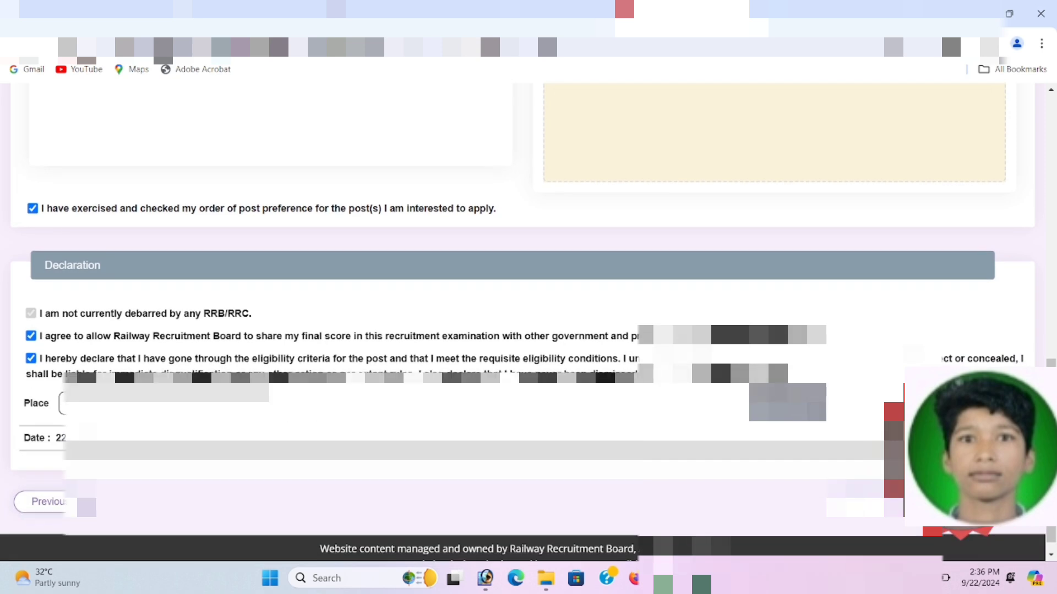